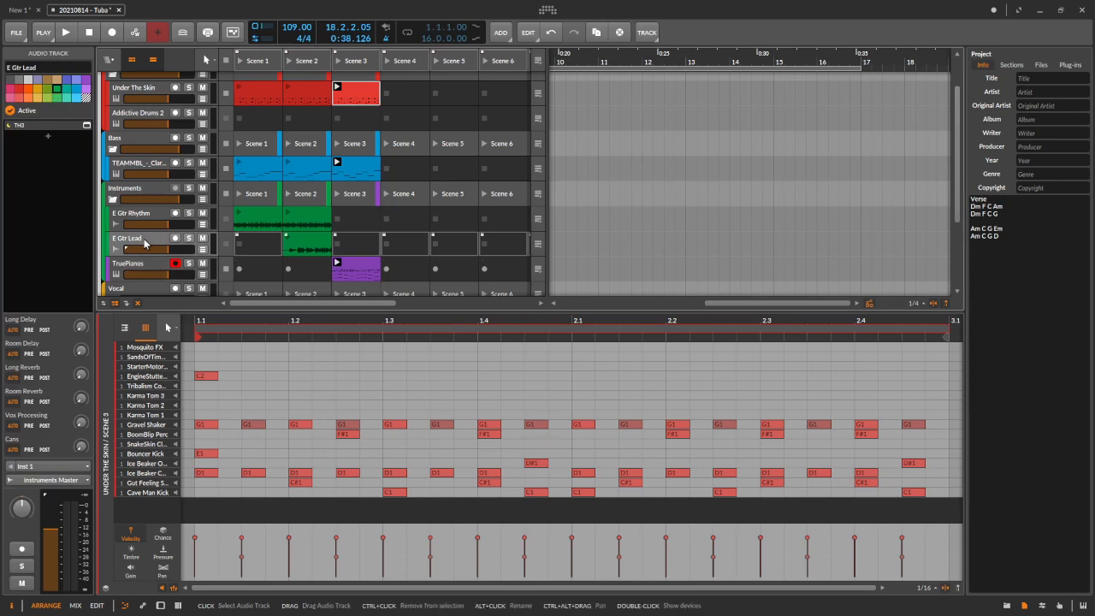
Add a green audio track named "A Gtr" directly below the E Gtr Lead track
key(ctrl+shift+t)
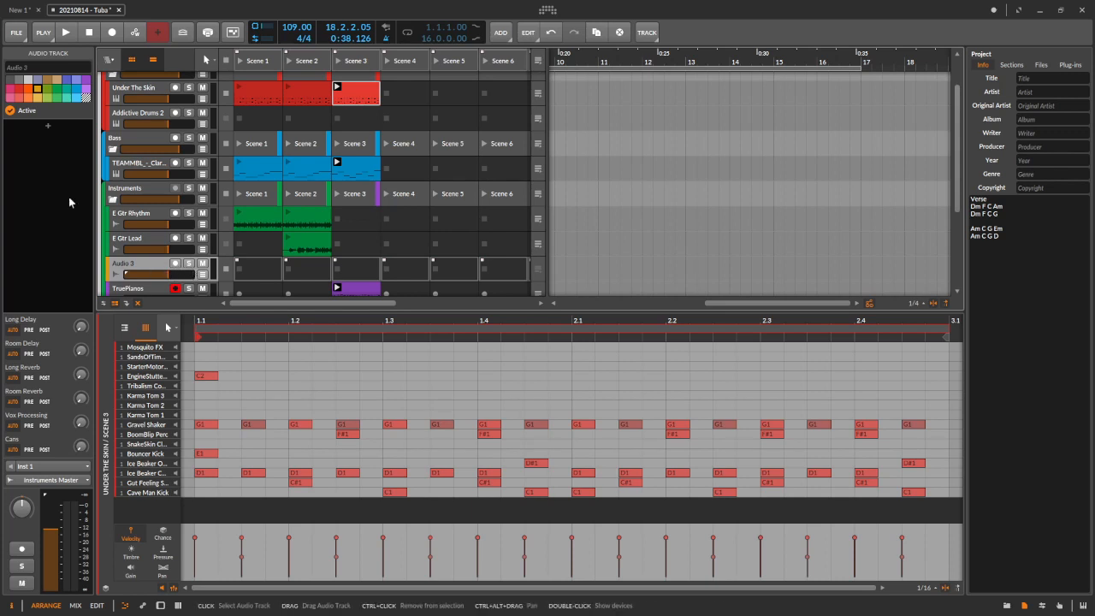
click(56, 88)
key(ctrl+r)
text(A)
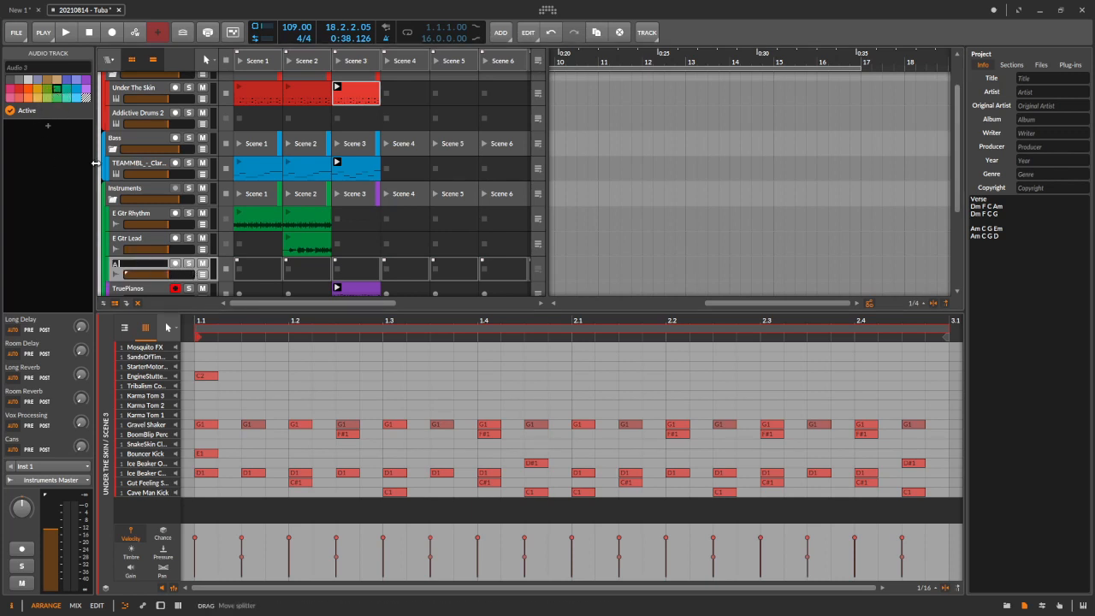
key(Return)
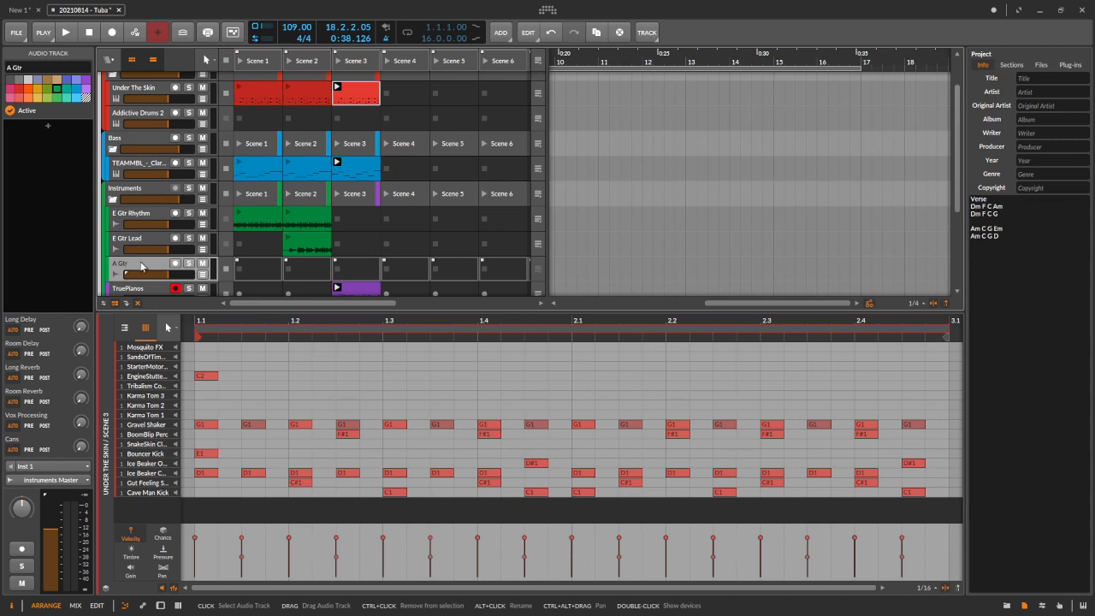
Arm the A Gtr track for recording and set its audio input to Mic 1
click(176, 264)
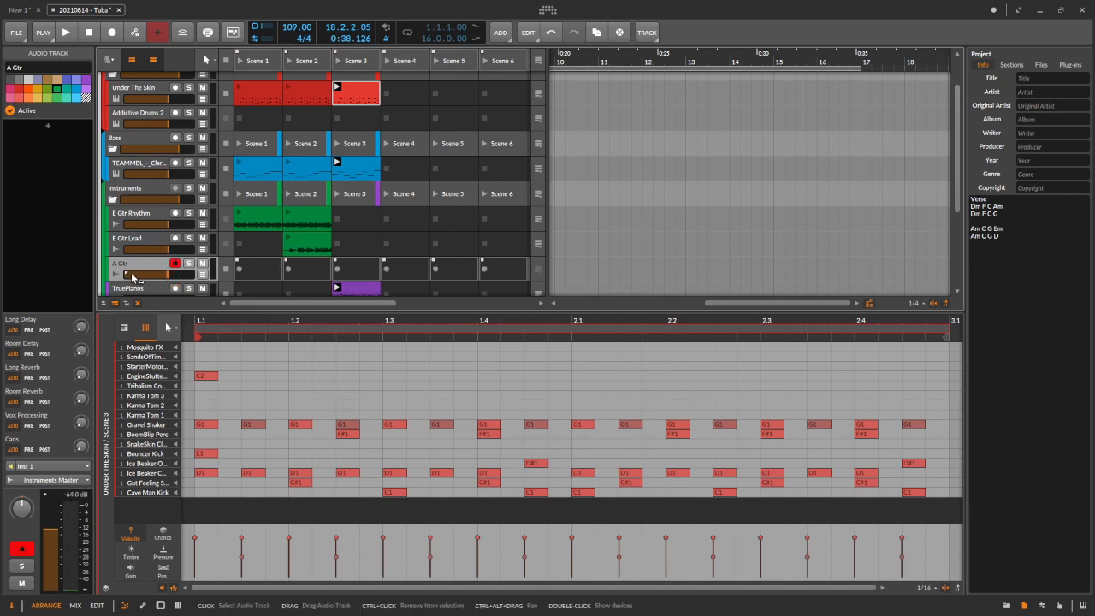
click(88, 470)
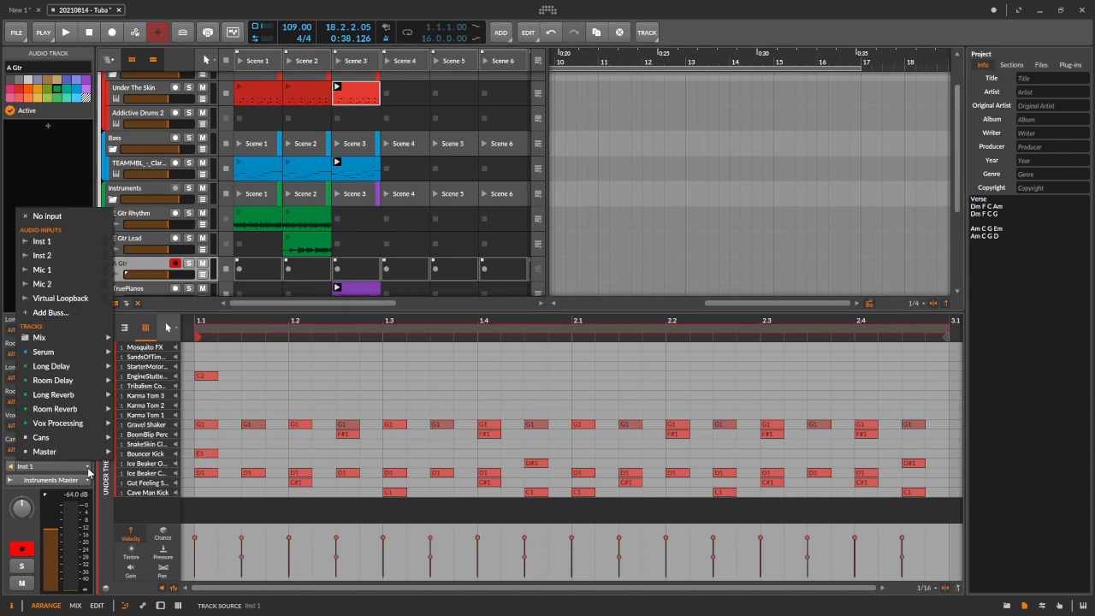
click(55, 272)
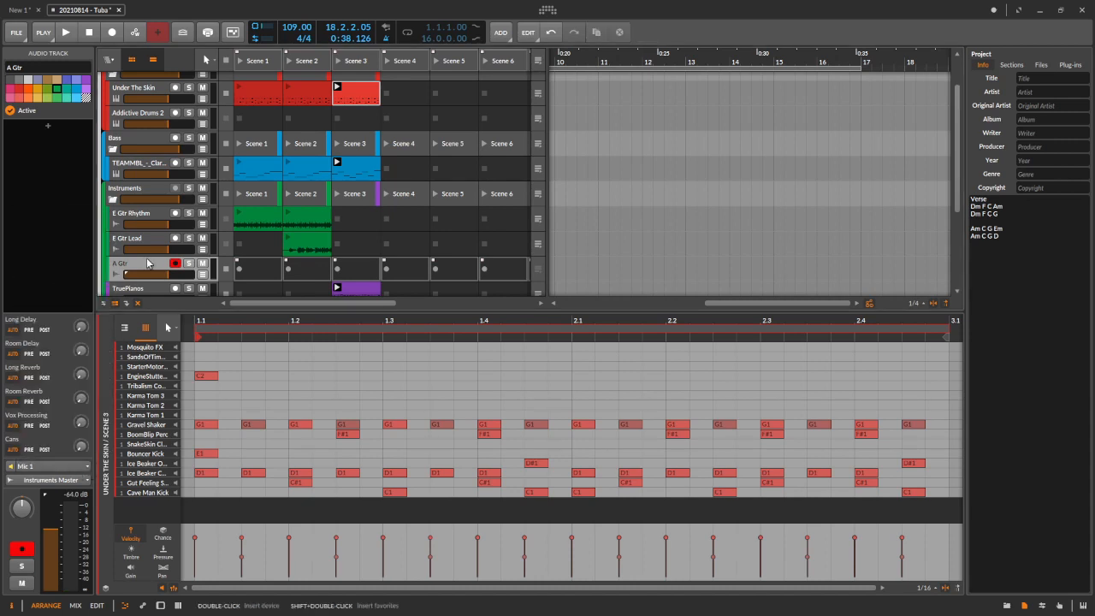
Turn on recording as comping takes and try a recording in A Gtr's Scene 3 slot
click(349, 269)
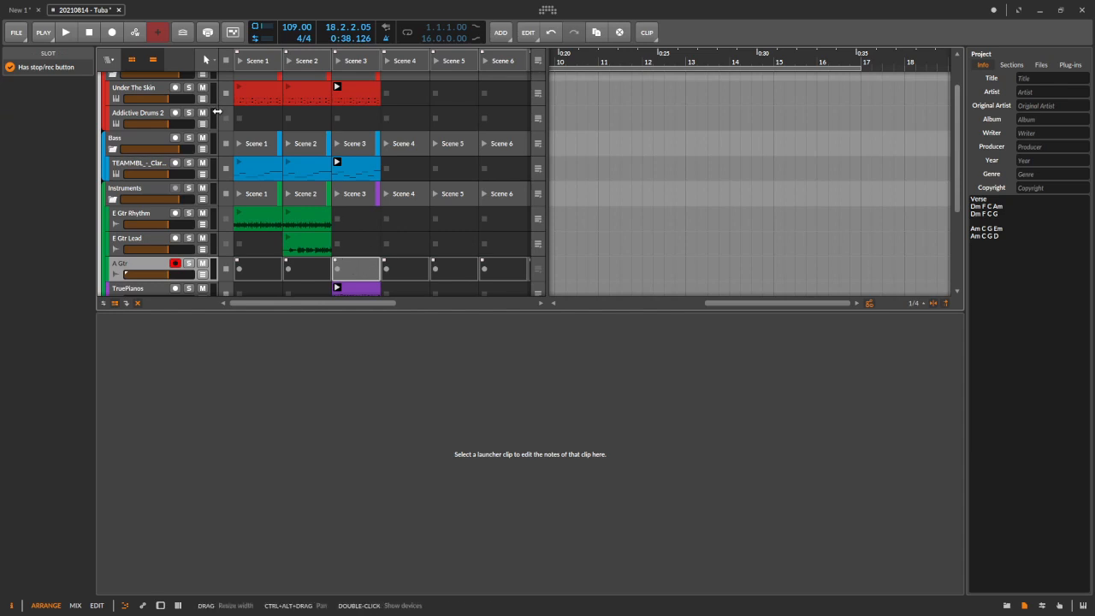
click(233, 33)
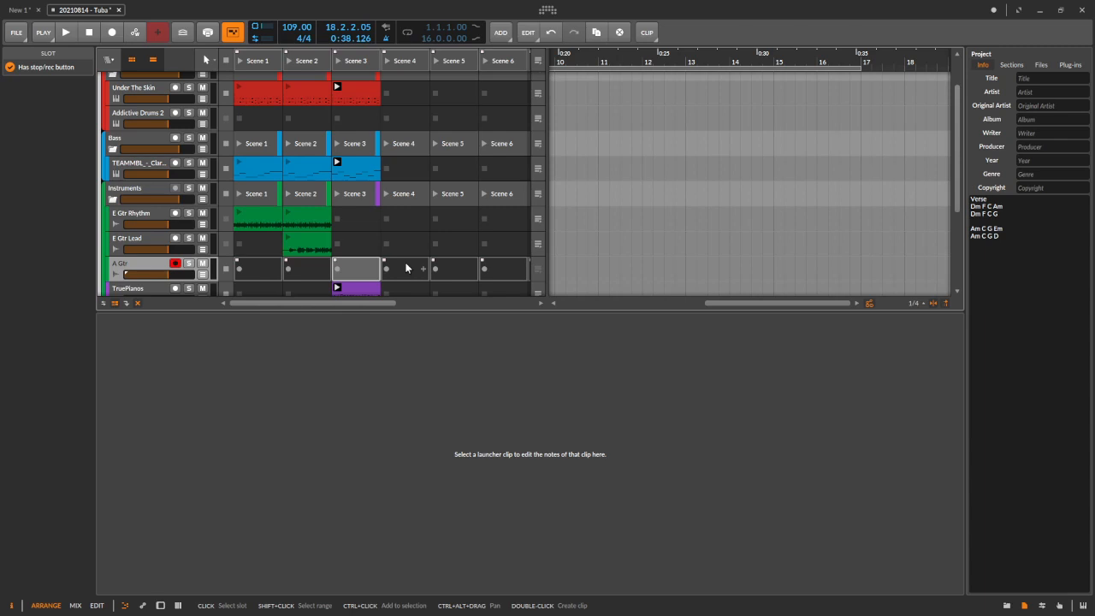
click(337, 268)
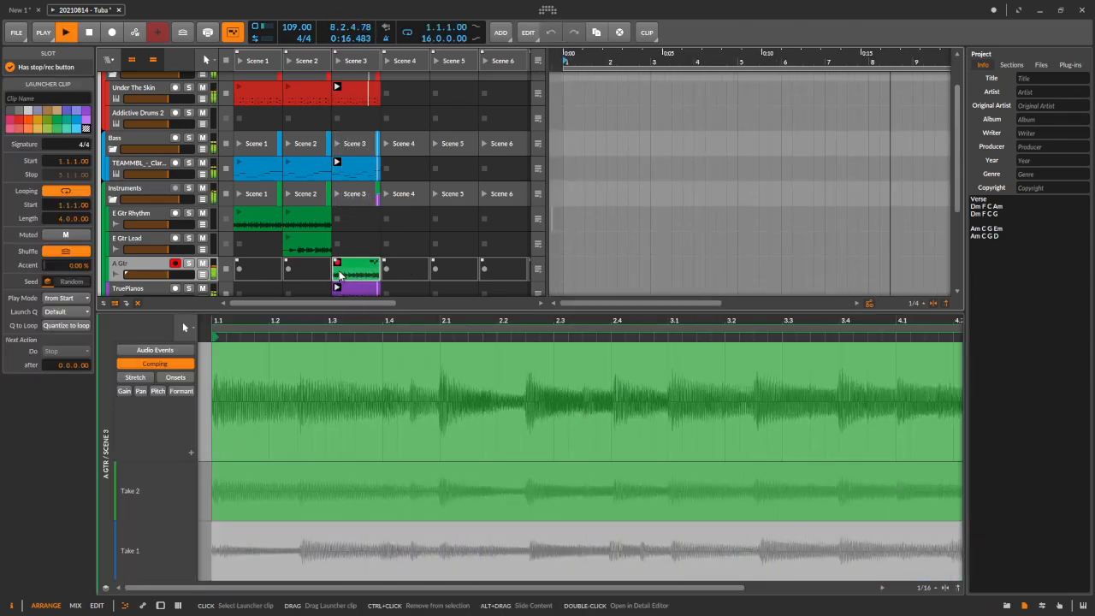
key(ctrl+z)
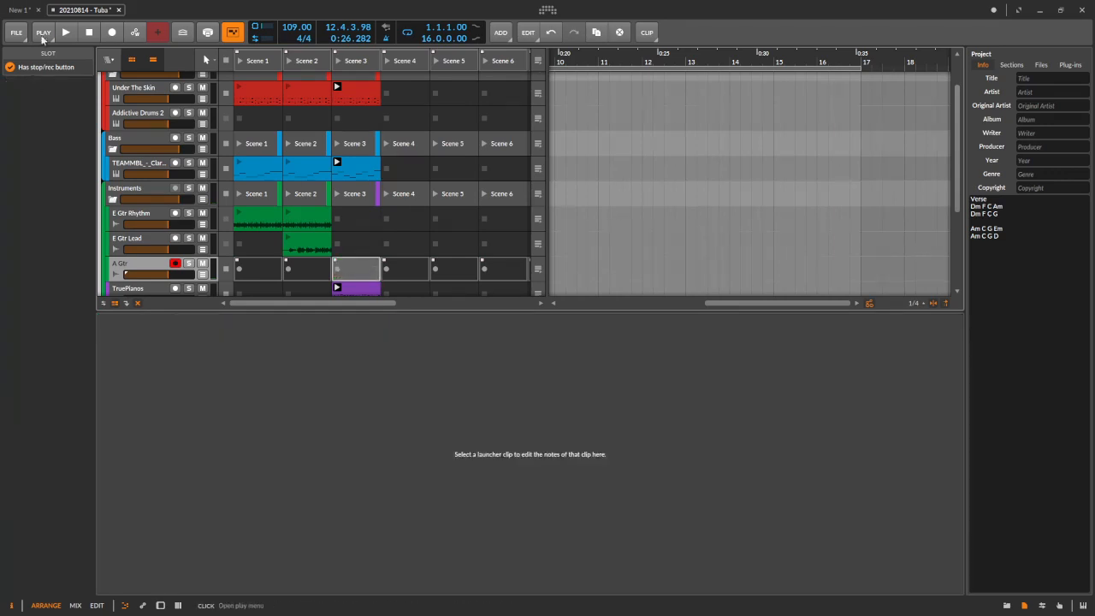
Set the clip launcher take length to 8.0.0.0 and record comping takes into A Gtr's Scene 3 slot
click(42, 33)
click(316, 330)
click(338, 271)
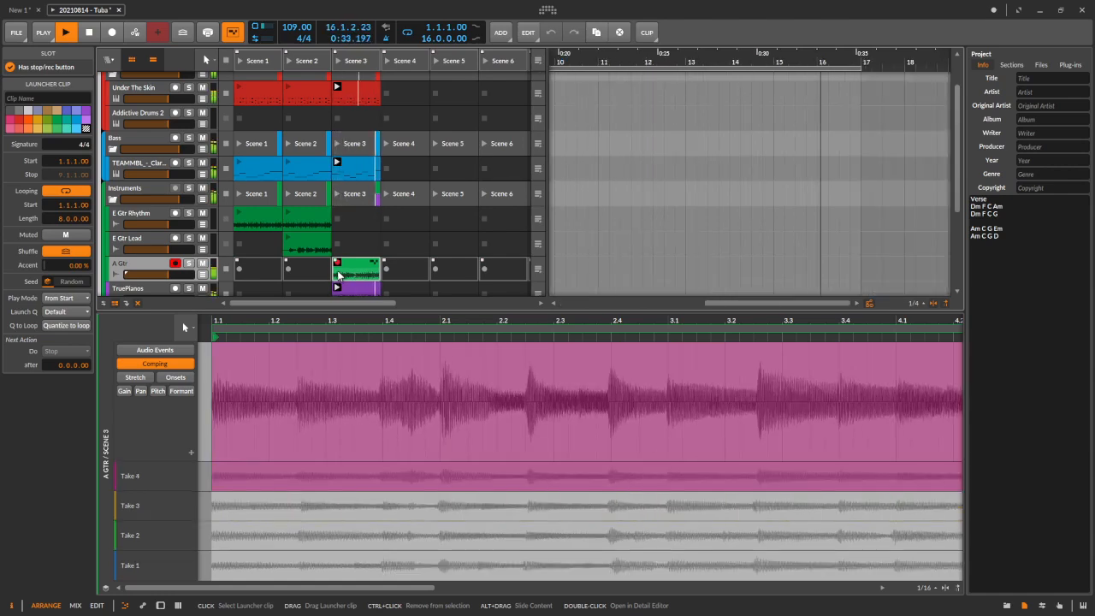
click(43, 33)
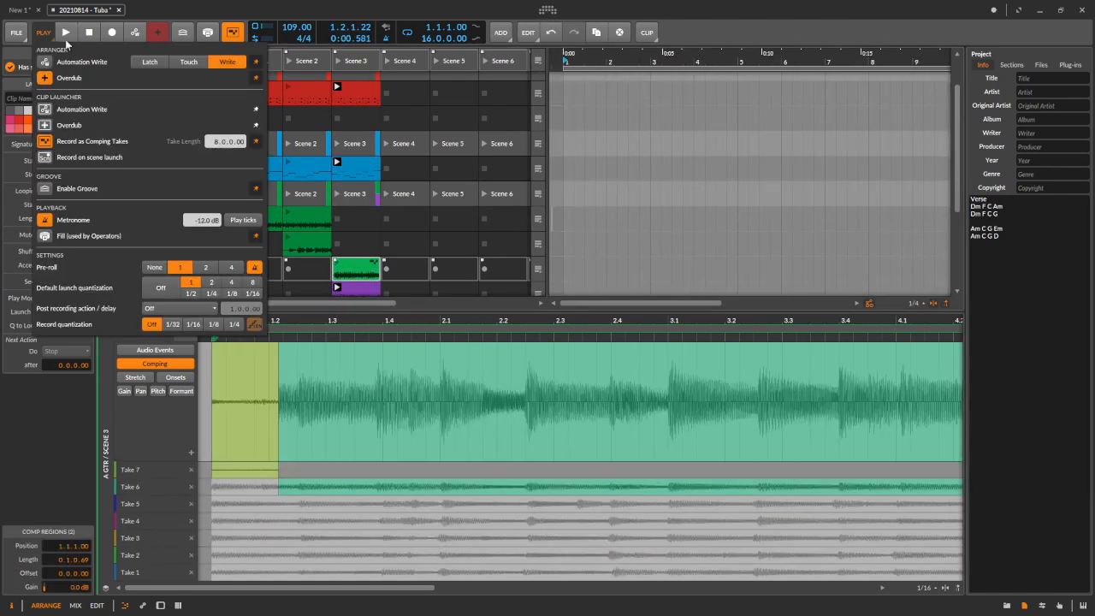
click(241, 38)
click(46, 37)
Return playback to the arranger and copy Scene 3 to bar 1 of the arrangement timeline
click(588, 152)
click(566, 151)
click(540, 61)
click(131, 60)
click(132, 60)
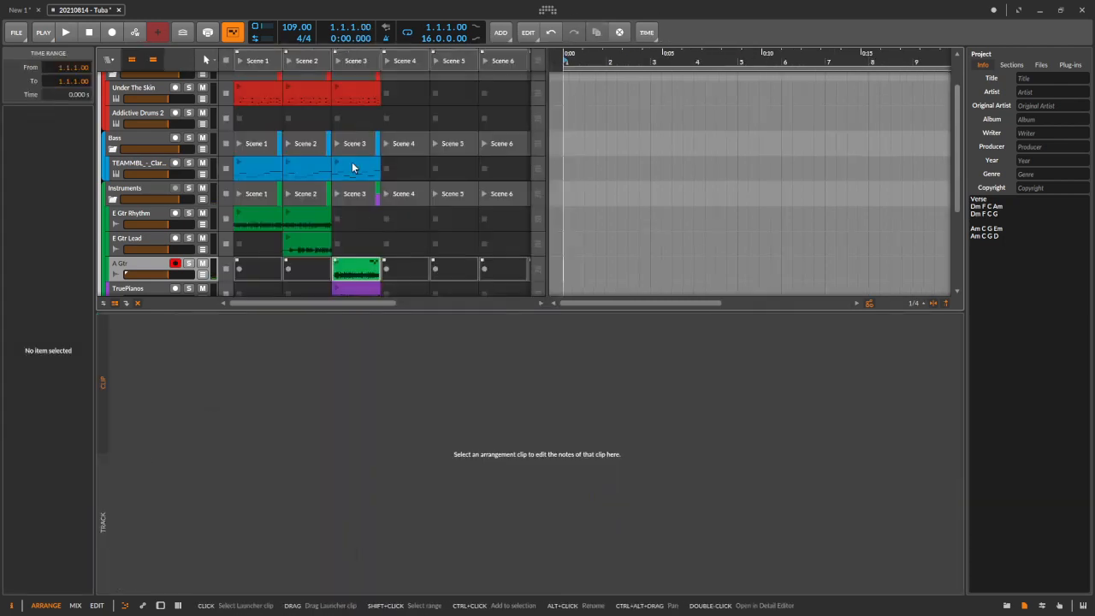
drag(354, 61, 568, 94)
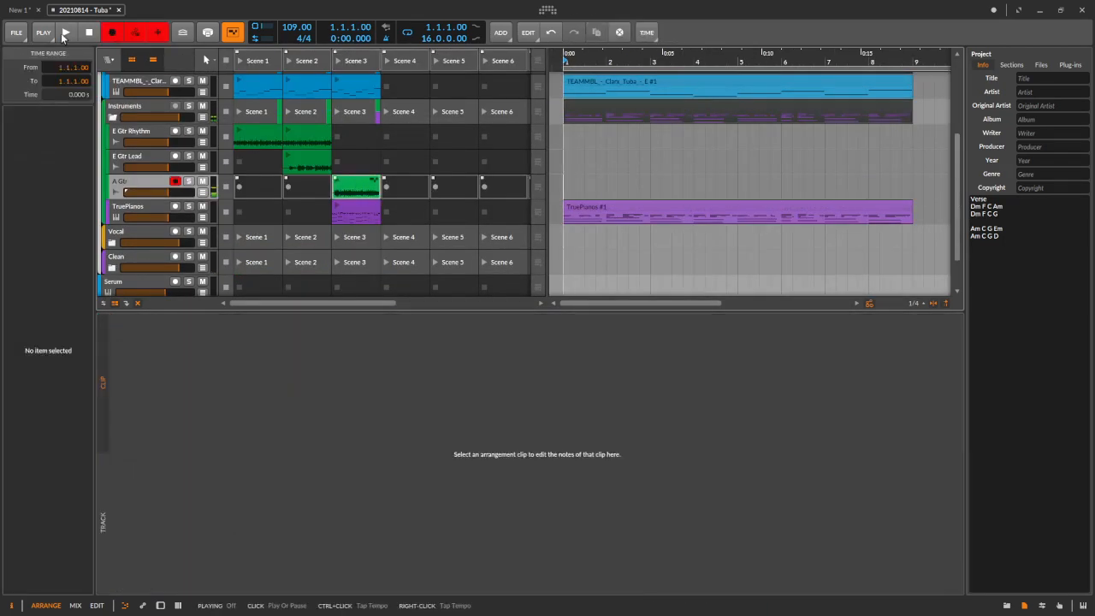
Try to record A Gtr into the arrangement from bar 1
click(63, 36)
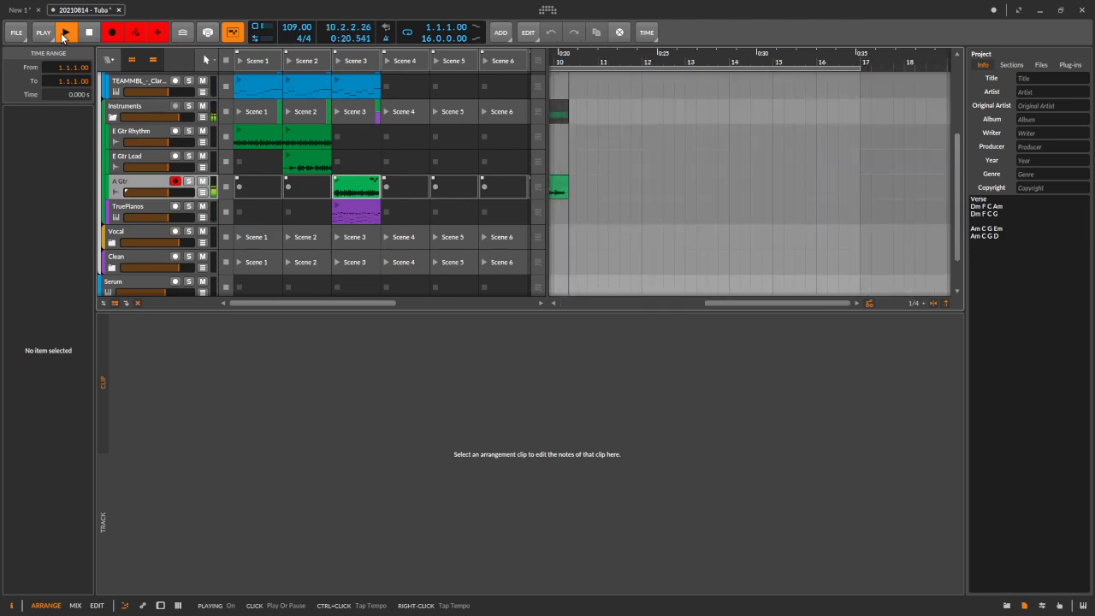
click(112, 33)
click(135, 33)
click(157, 33)
key(ctrl+z)
Set the arranger loop region to 8 bars from bar 1 and record looped takes on the A Gtr track
click(69, 35)
drag(821, 54, 689, 54)
drag(899, 69, 852, 55)
key(F9)
key(space)
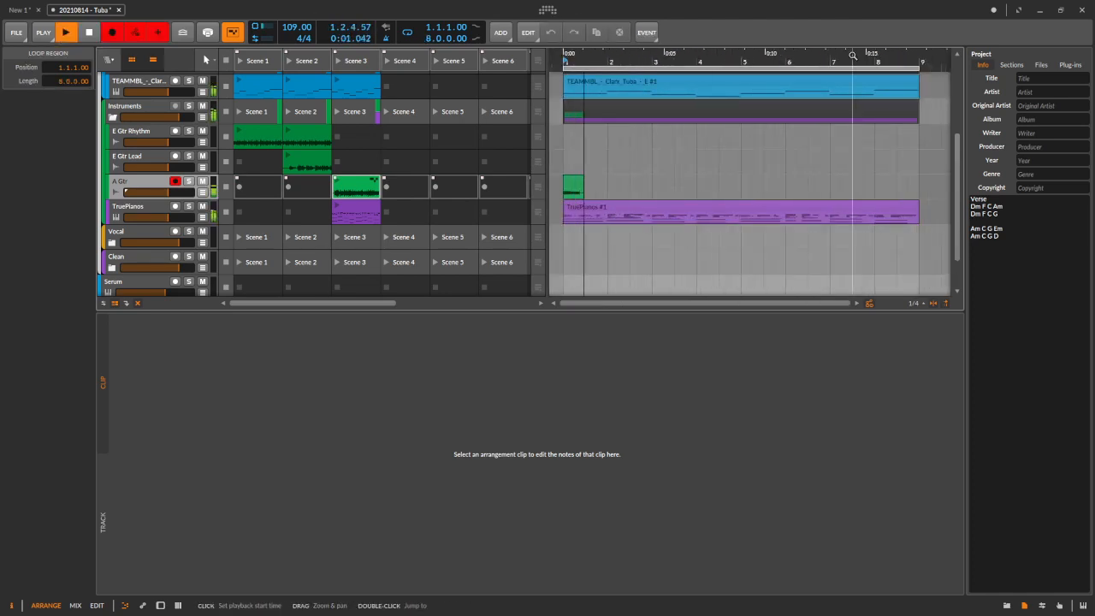
key(space)
Compare the takes in A Gtr's arranger and Scene 3 clips, checking the arranger loop region and clip launcher take length
click(628, 187)
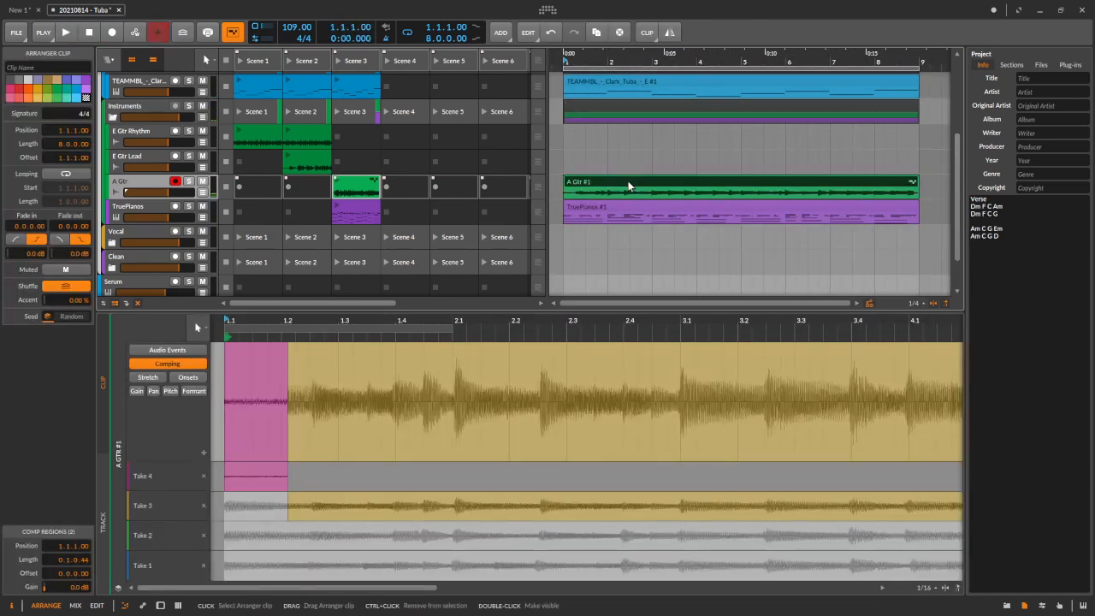
click(353, 63)
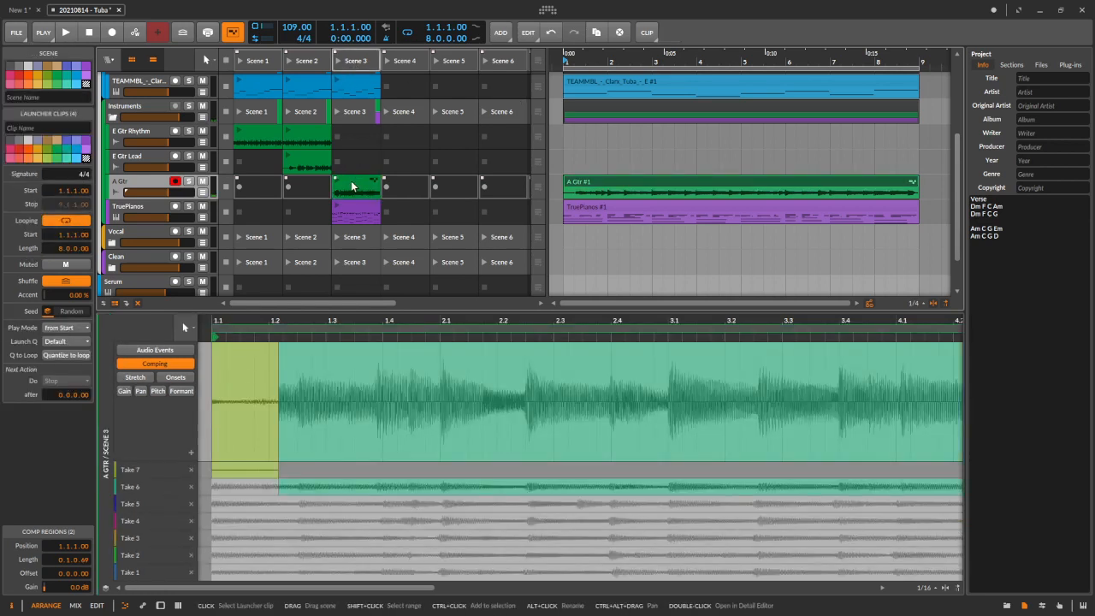
click(42, 33)
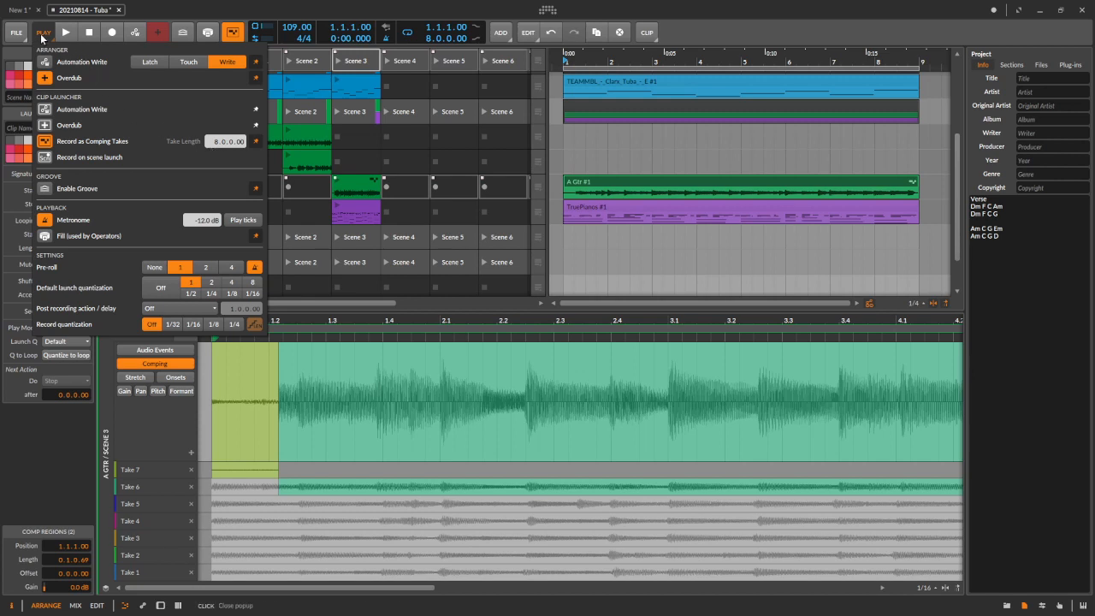
click(41, 37)
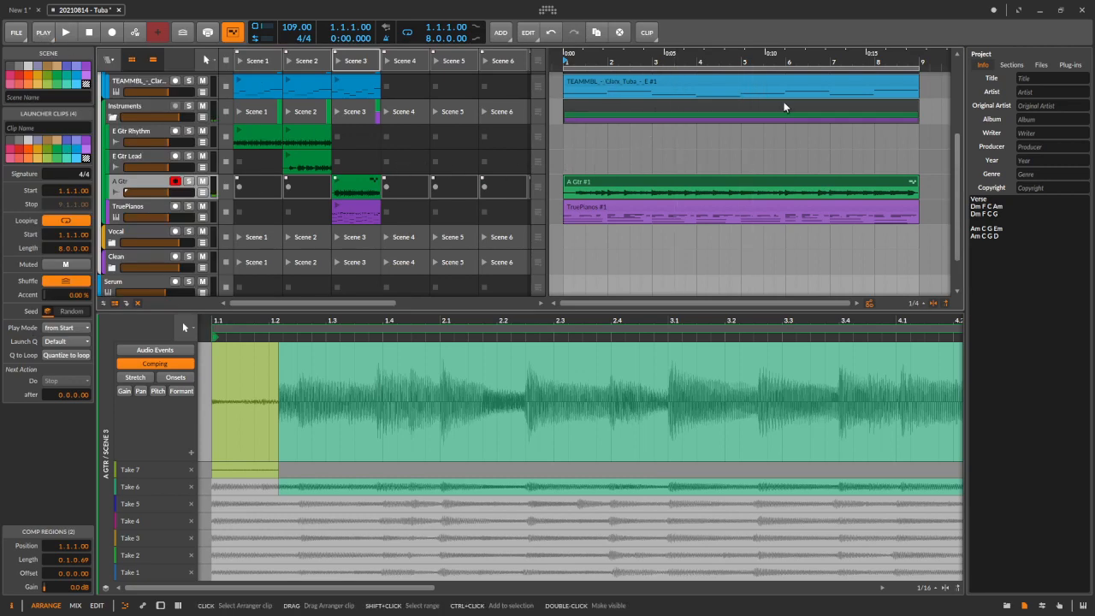
click(843, 75)
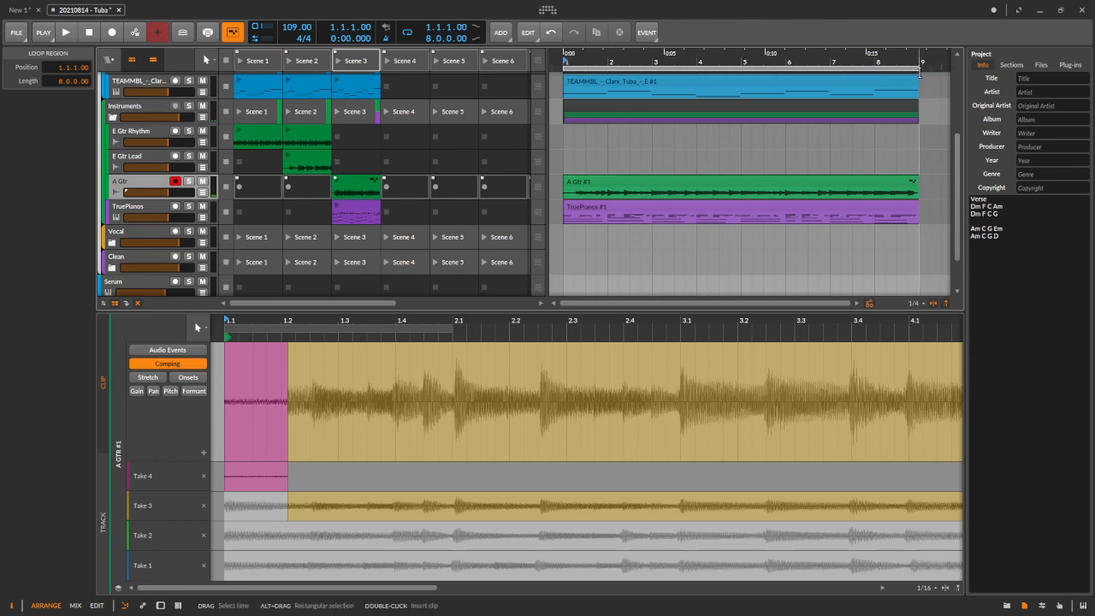
mouse_move(919, 74)
mouse_down()
mouse_move(754, 74)
mouse_move(920, 75)
mouse_up()
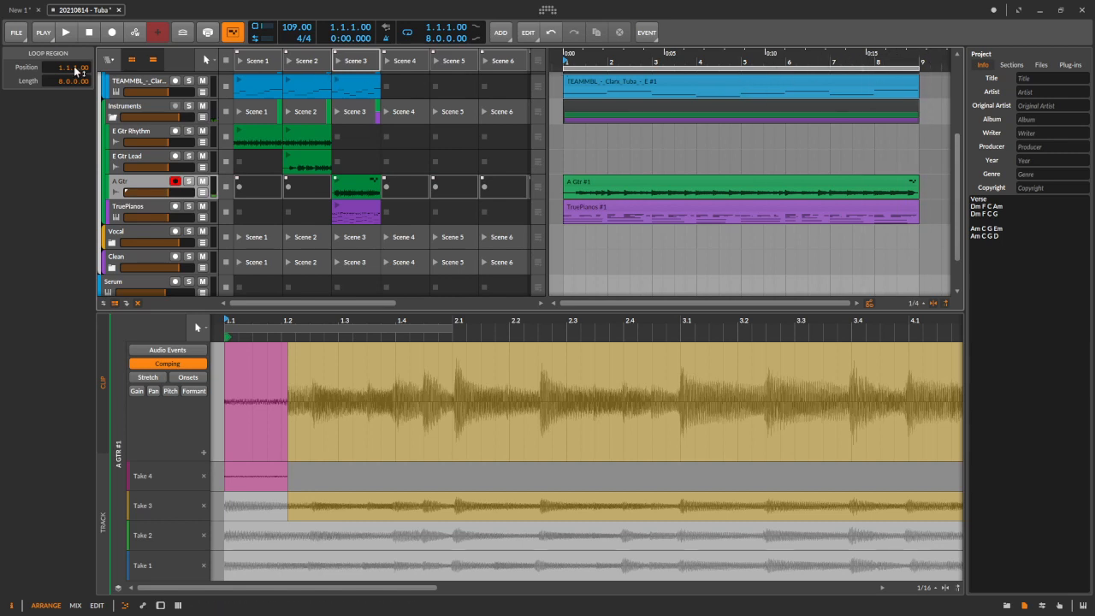
click(48, 33)
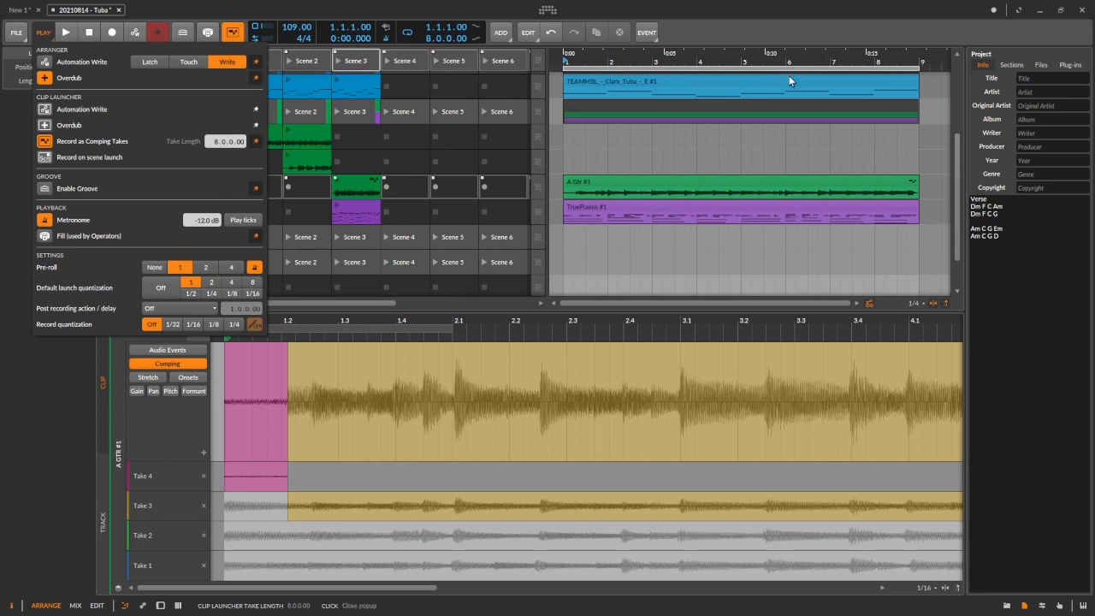
click(40, 39)
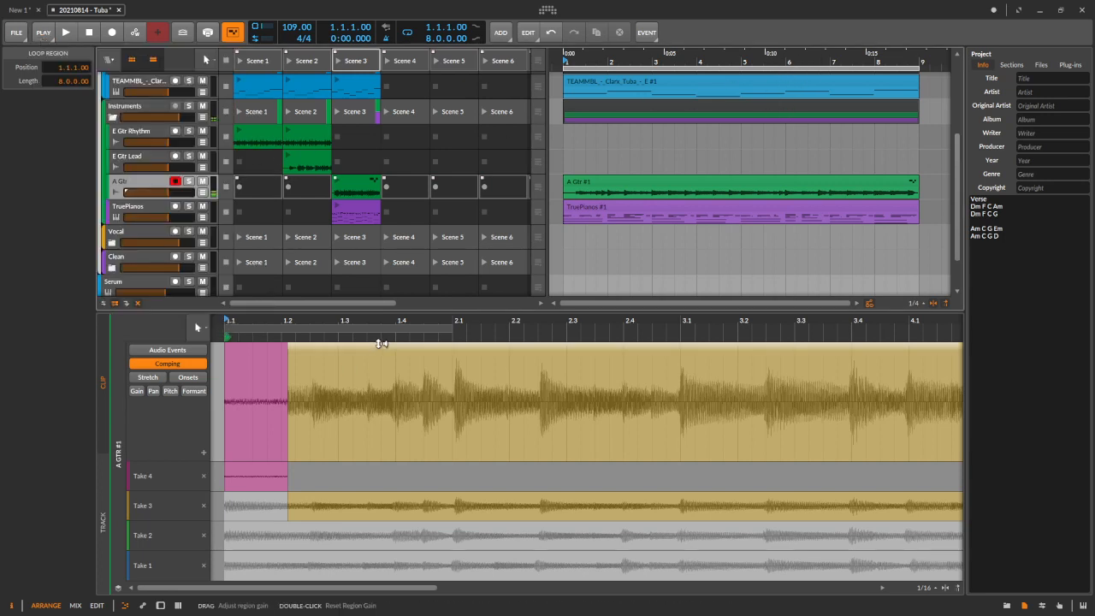
Show A Gtr's Scene 3 clip for comping, then solo the track and play Scene 3
click(355, 193)
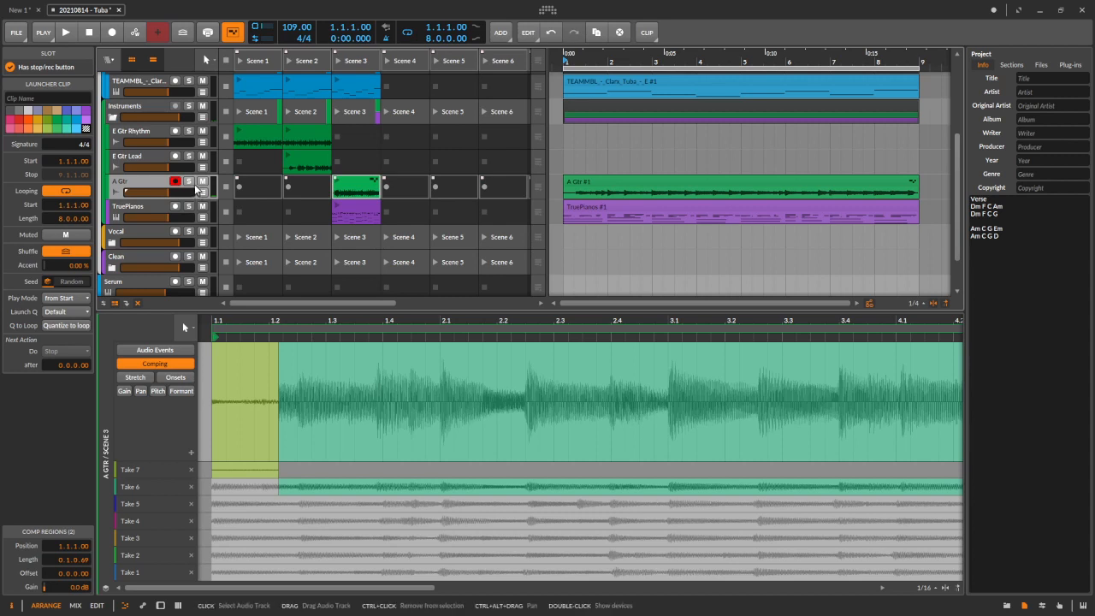
key(s)
click(336, 59)
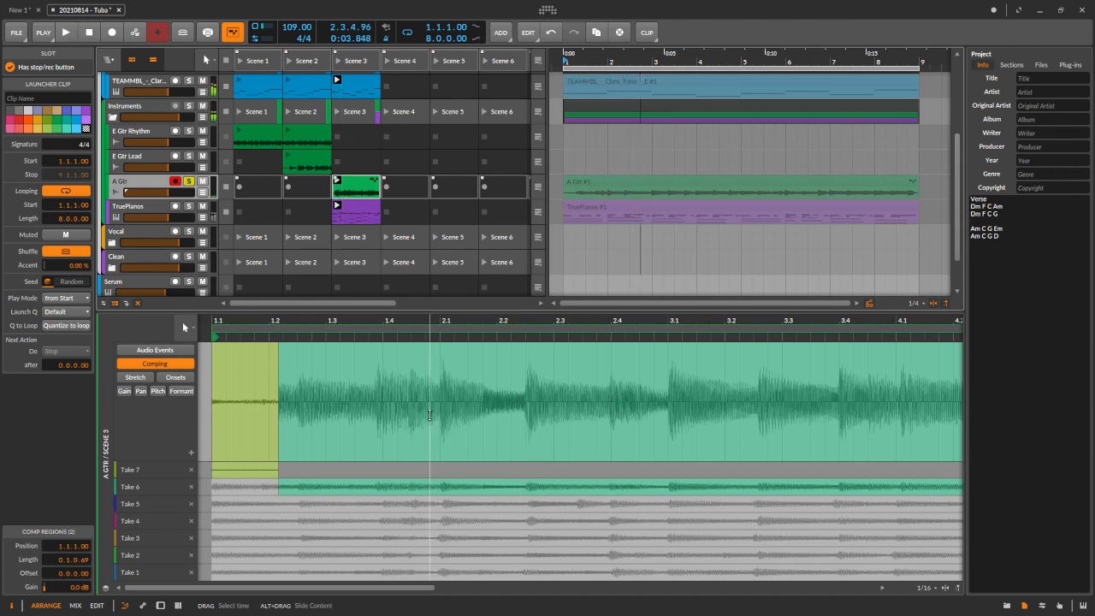
Delete Take 7 and extend the Take 6 comp region back to the clip's start, checking it by playback
click(188, 468)
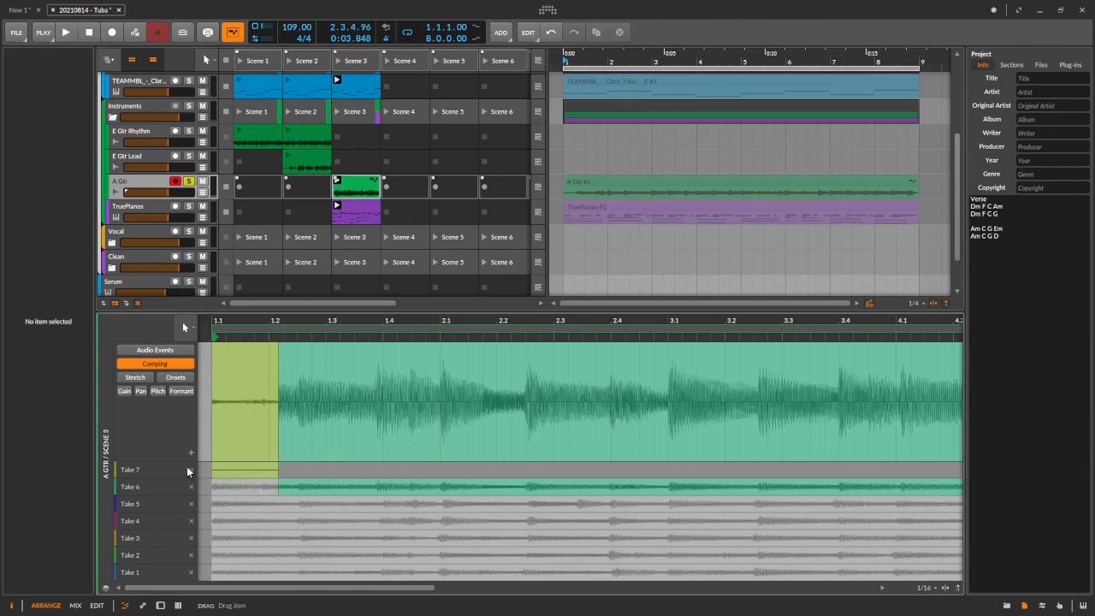
click(189, 469)
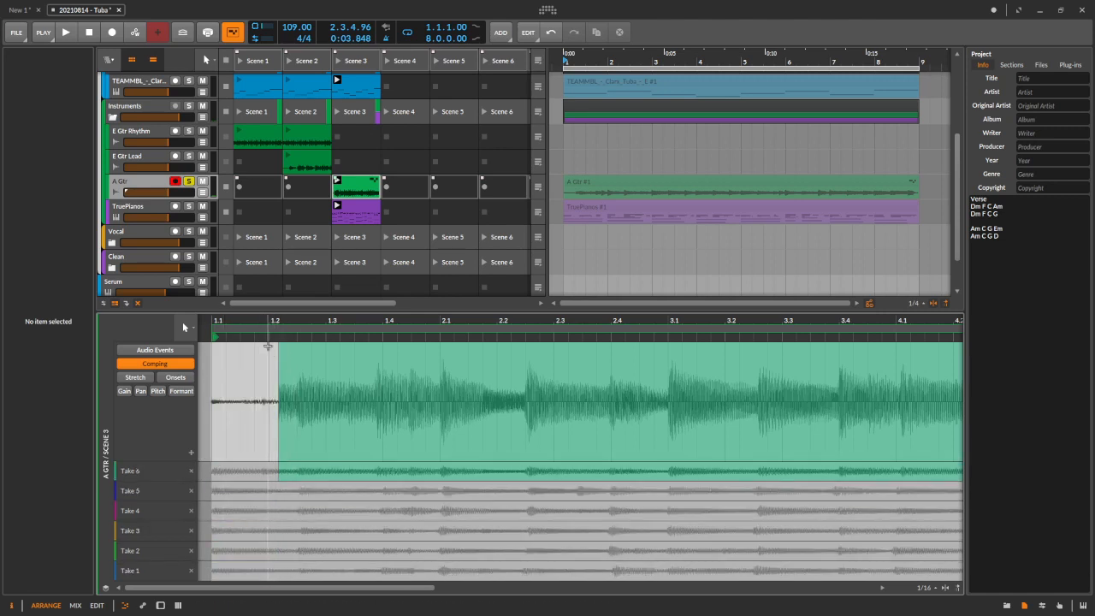
drag(280, 475, 211, 475)
key(space)
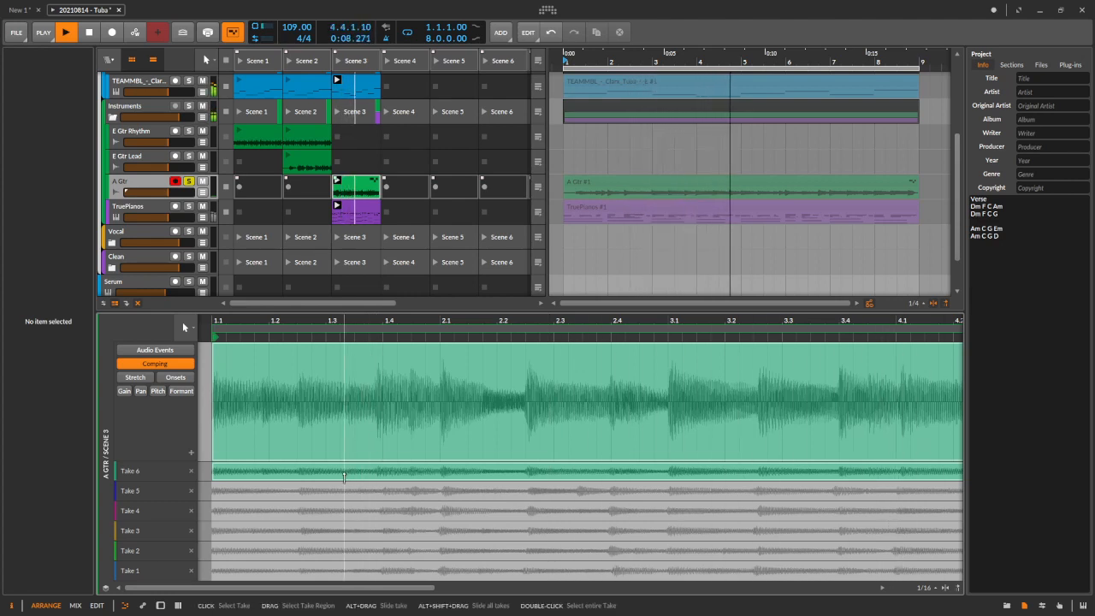
key(space)
Use Take 3 for the comp from 1.1.1.00 over a length of about 0.2.3.97 and audition it
click(326, 489)
click(297, 511)
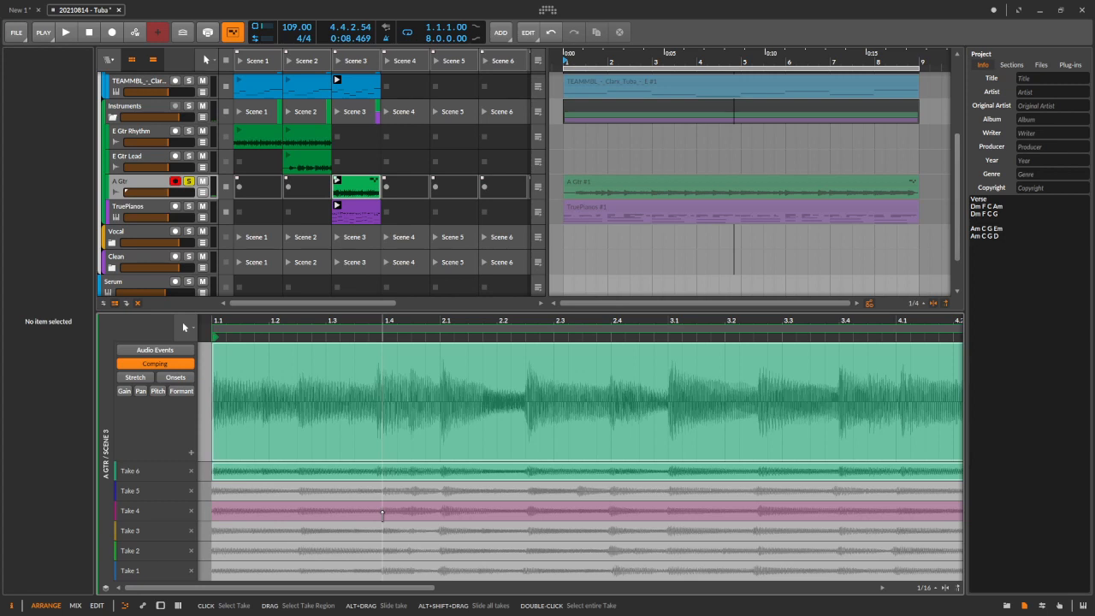
drag(383, 534, 205, 531)
key(space)
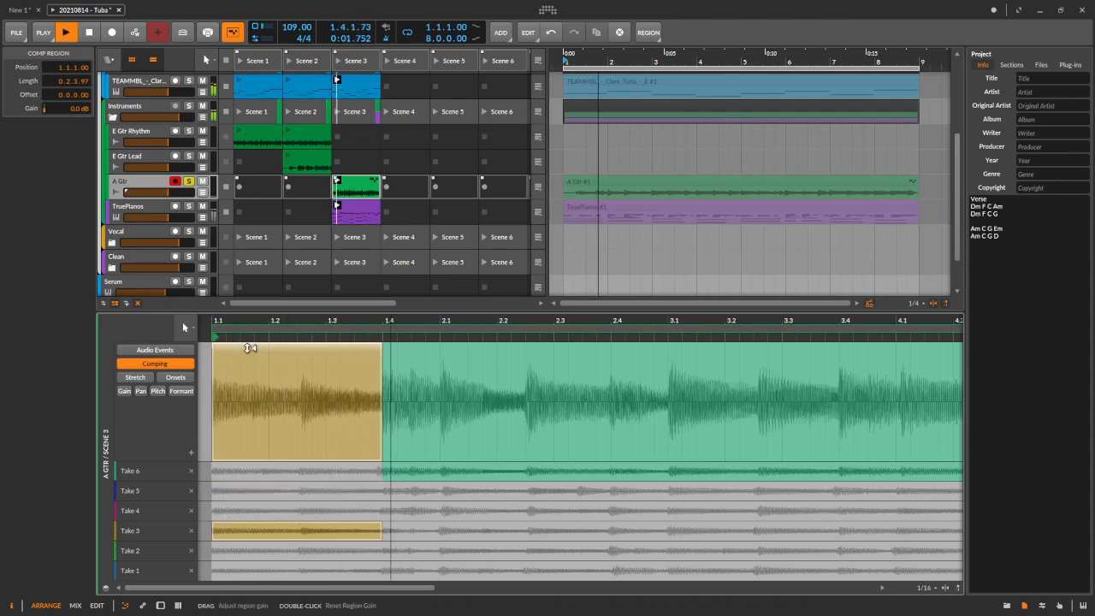
mouse_move(670, 320)
mouse_down()
mouse_move(457, 274)
mouse_move(547, 308)
mouse_move(650, 321)
mouse_up()
key(space)
Use Take 4 for the comp from about 1.2.3 to 1.3.4, nudge its start slightly earlier and audition it
drag(340, 511, 423, 511)
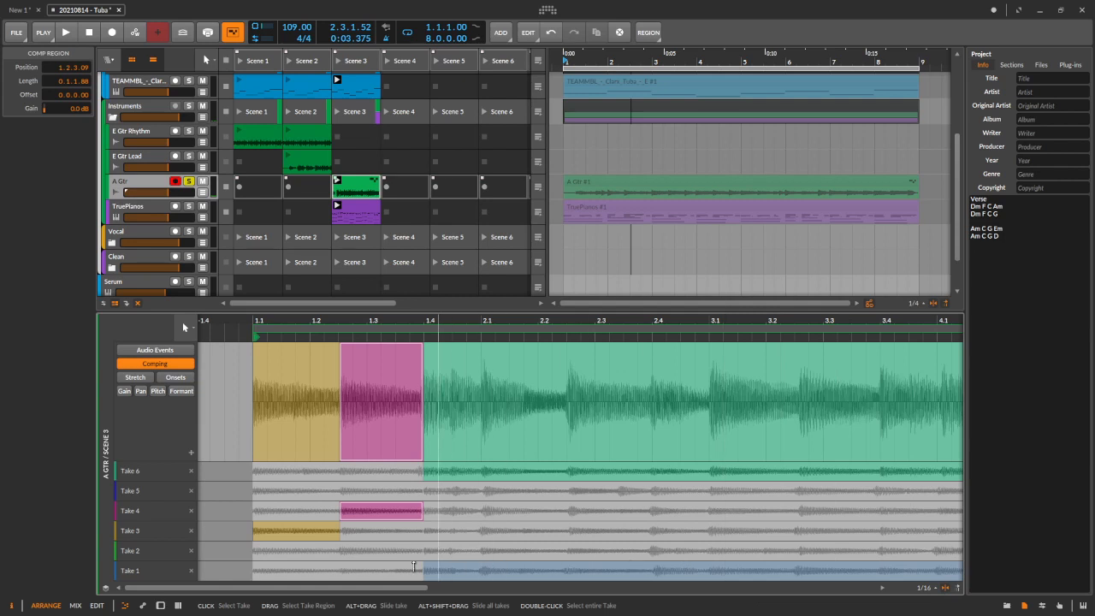
mouse_move(340, 510)
mouse_down()
mouse_move(354, 511)
mouse_move(325, 510)
mouse_move(338, 509)
mouse_up()
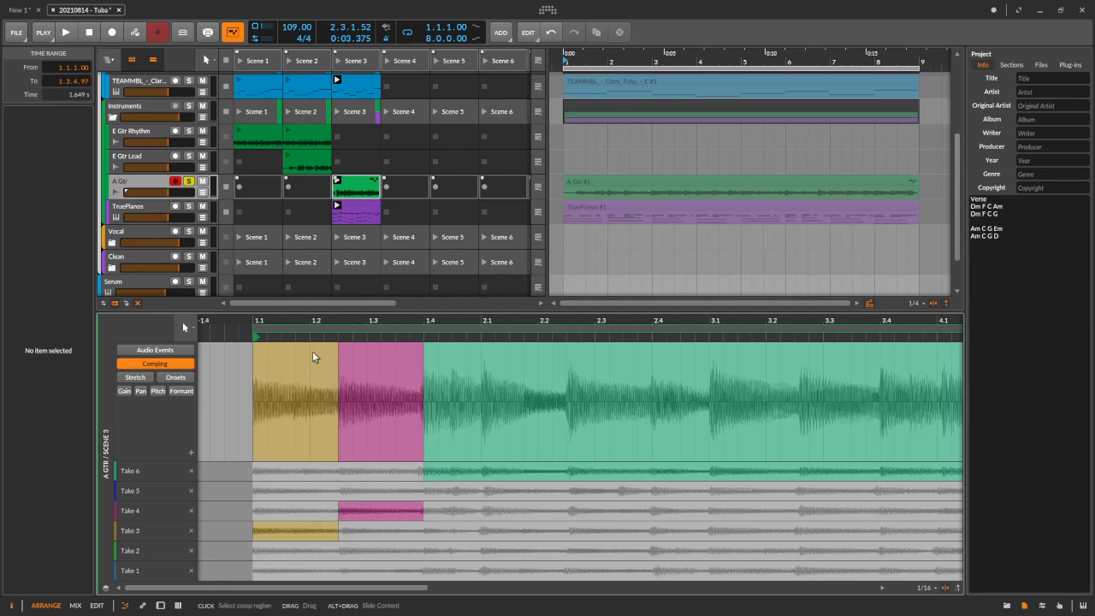
key(space)
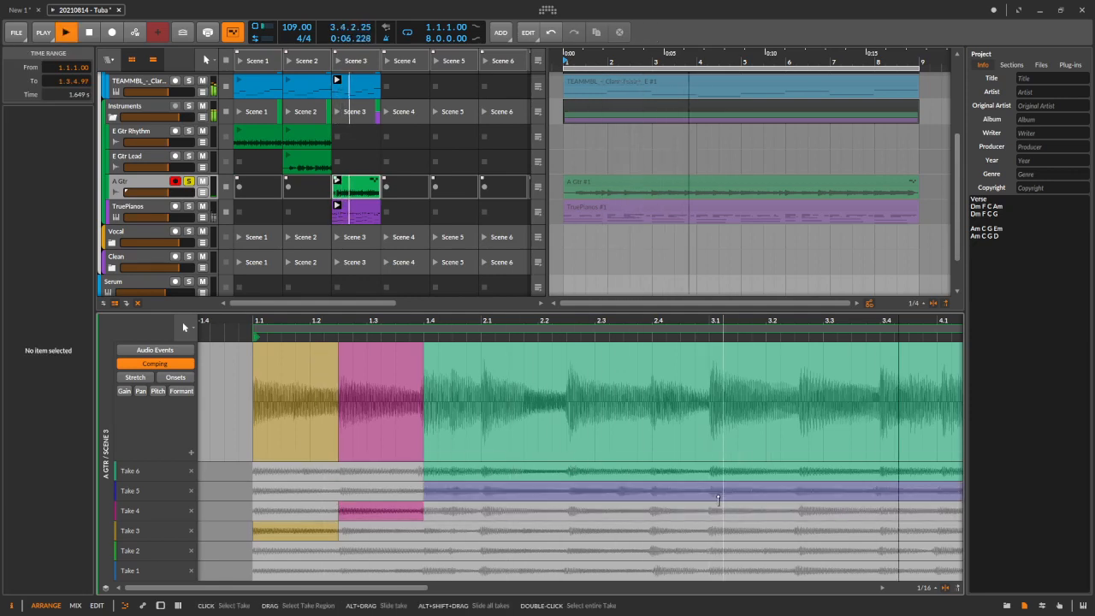
key(space)
Use Take 3 for the comp from 3.4.1.01 over a length of about 0.3.3.98 and play the result
drag(859, 318, 507, 318)
double_click(359, 336)
key(space)
drag(528, 534, 755, 518)
key(space)
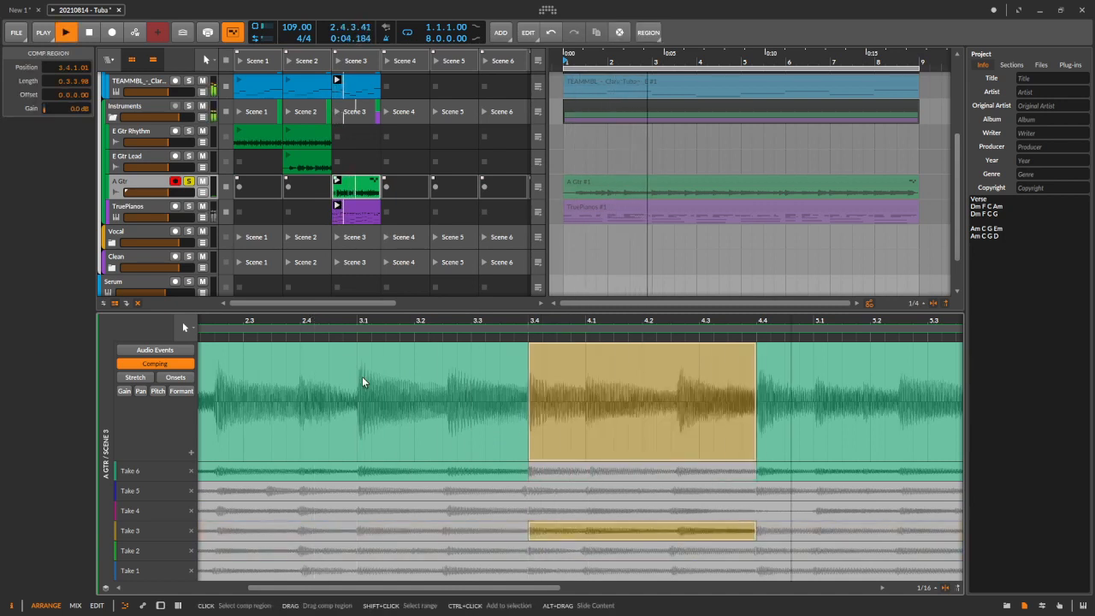
Audition Take 4 and Take 5 in the comp region at 3.4.1.01, leaving it on Take 5
key(space)
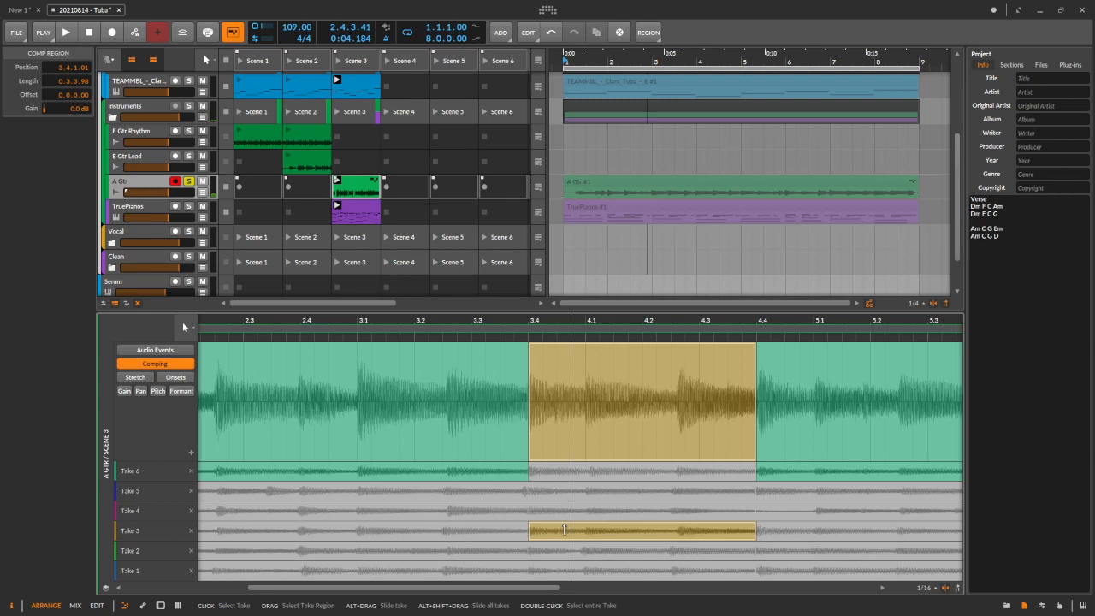
key(Up)
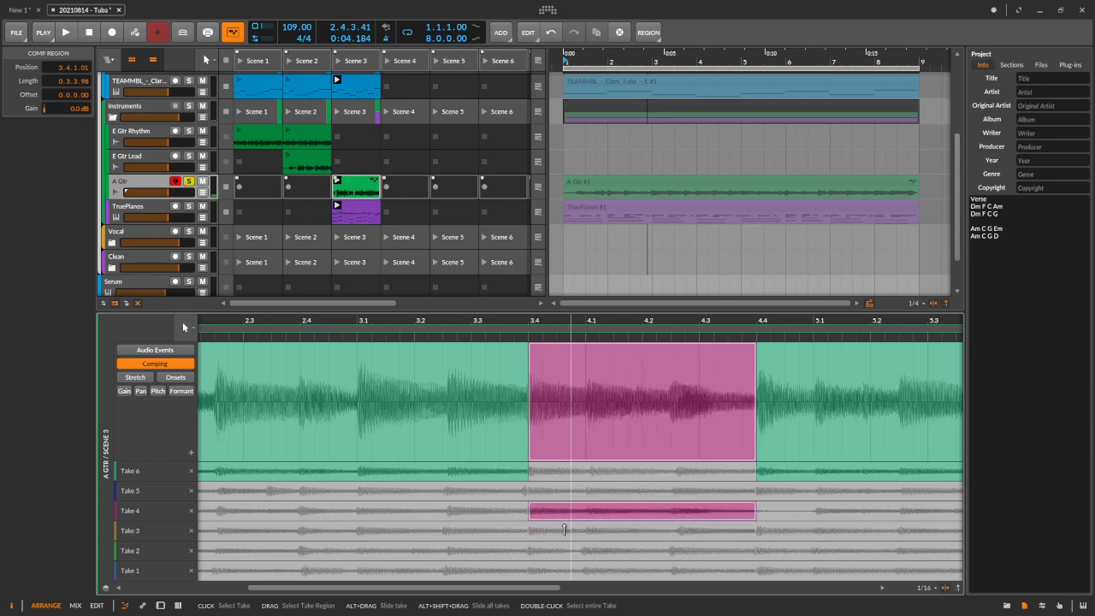
key(space)
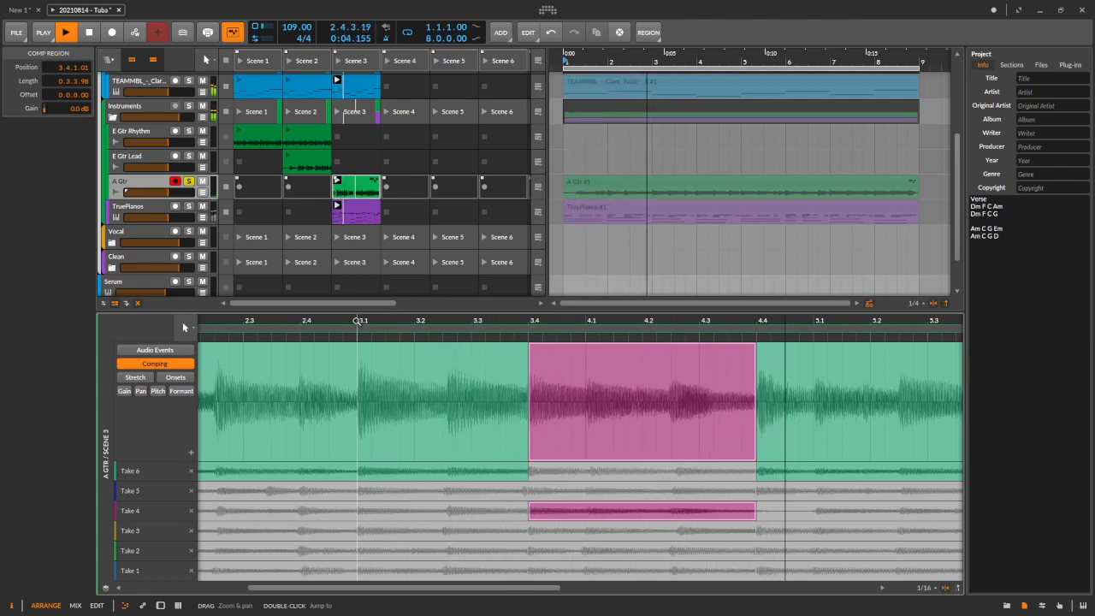
key(space)
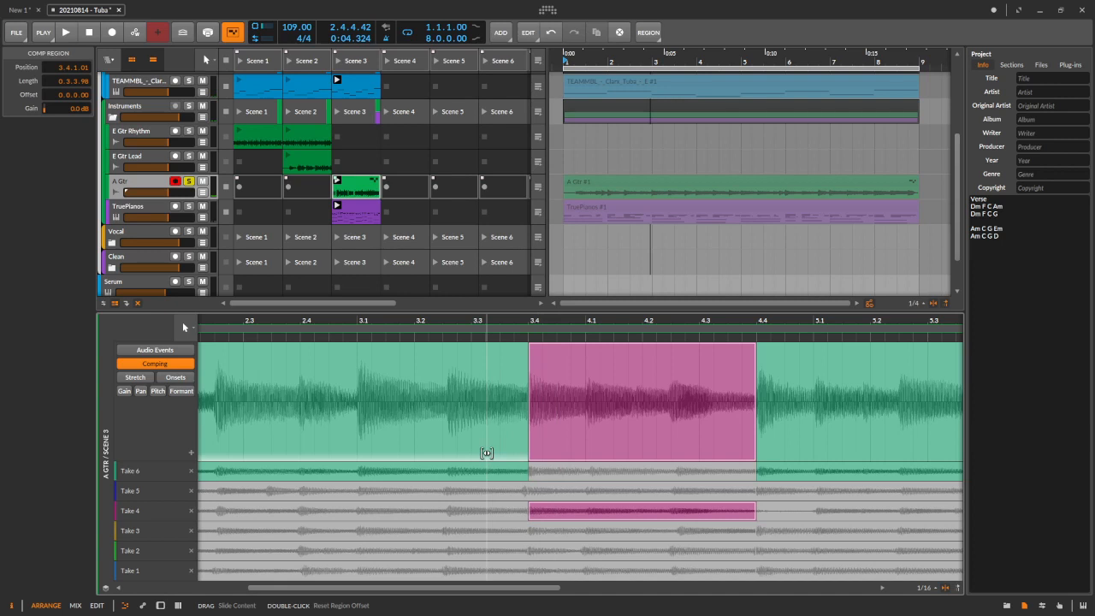
key(Up)
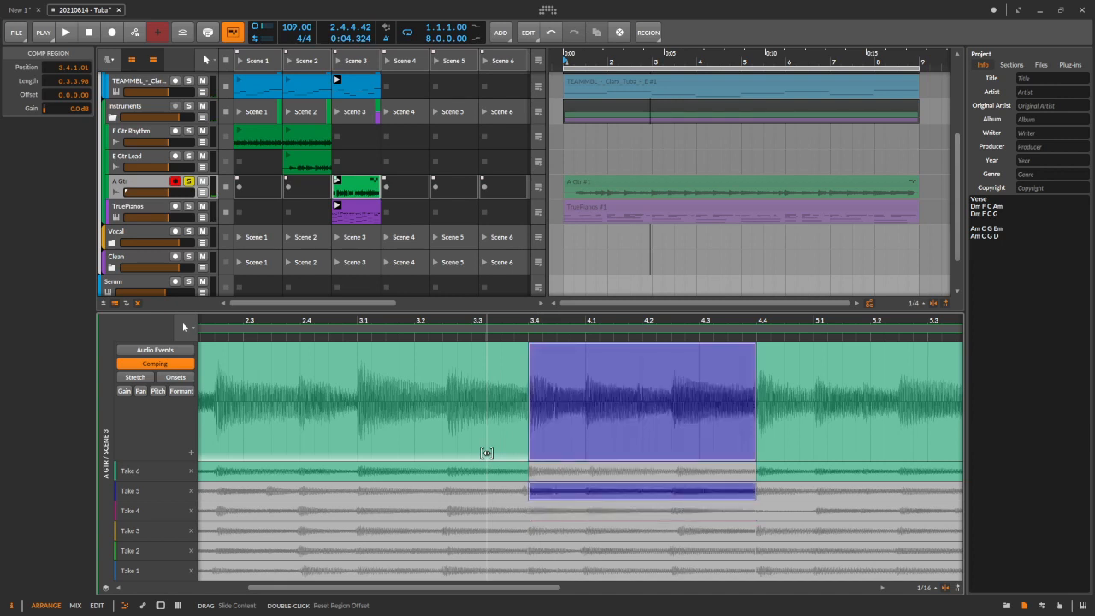
key(space)
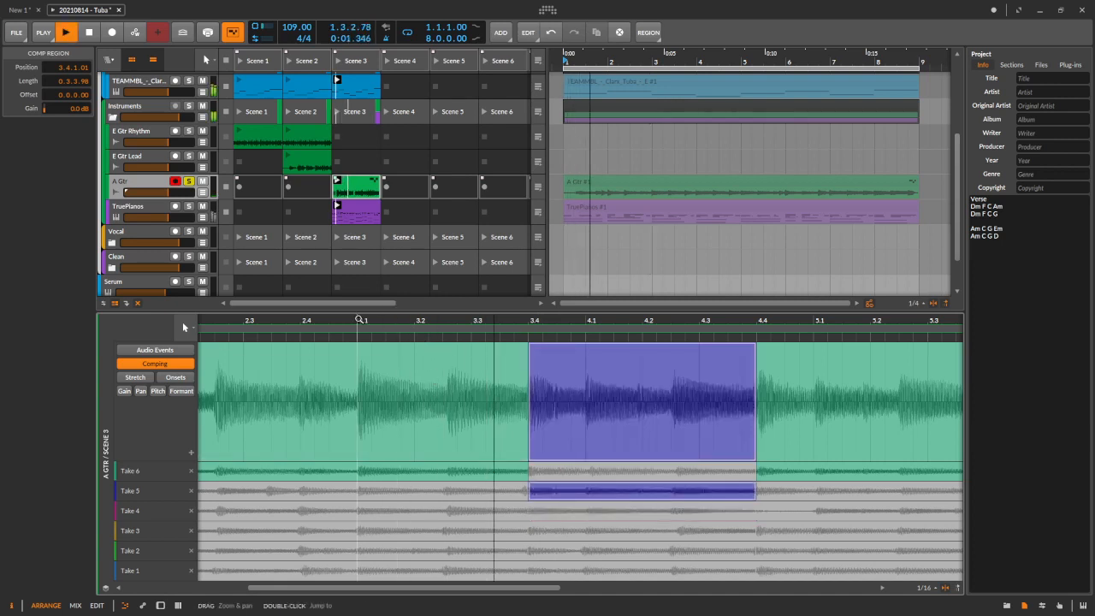
key(space)
Extend the Take 5 comp region so it runs from 3.2.3.00 to 5.1 and audition it
mouse_move(754, 491)
mouse_down()
mouse_move(741, 476)
mouse_move(767, 475)
mouse_move(755, 475)
mouse_up()
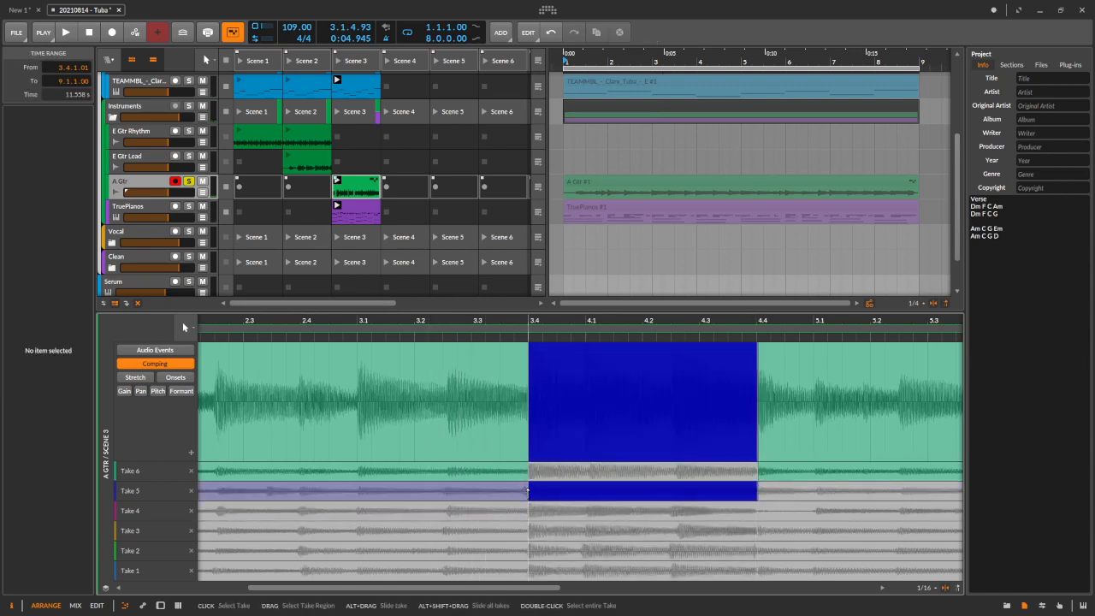
drag(517, 488, 443, 489)
key(space)
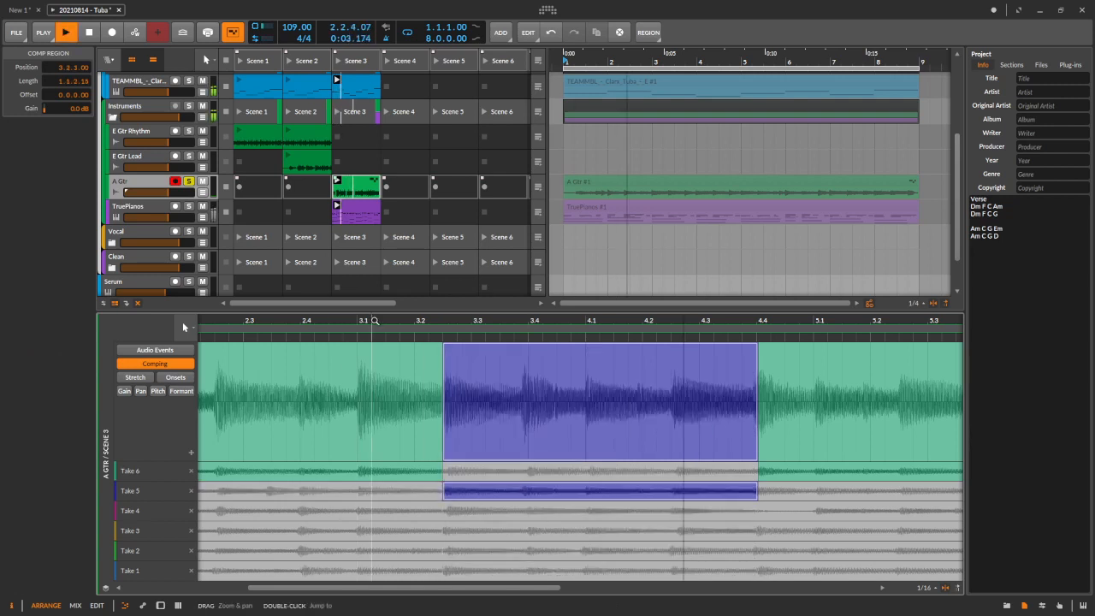
drag(757, 492, 813, 491)
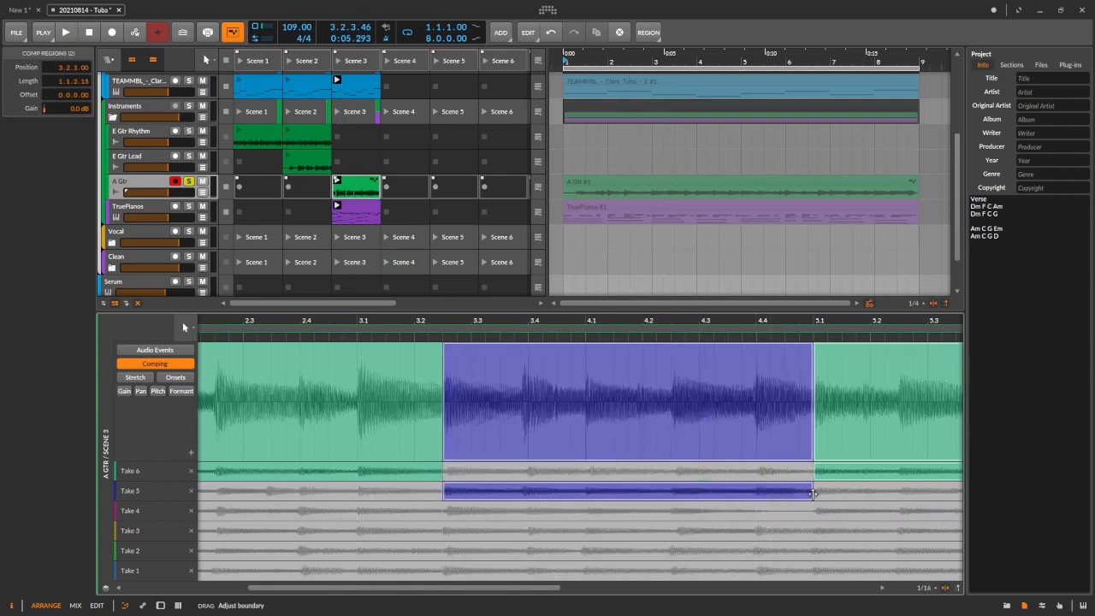
click(359, 319)
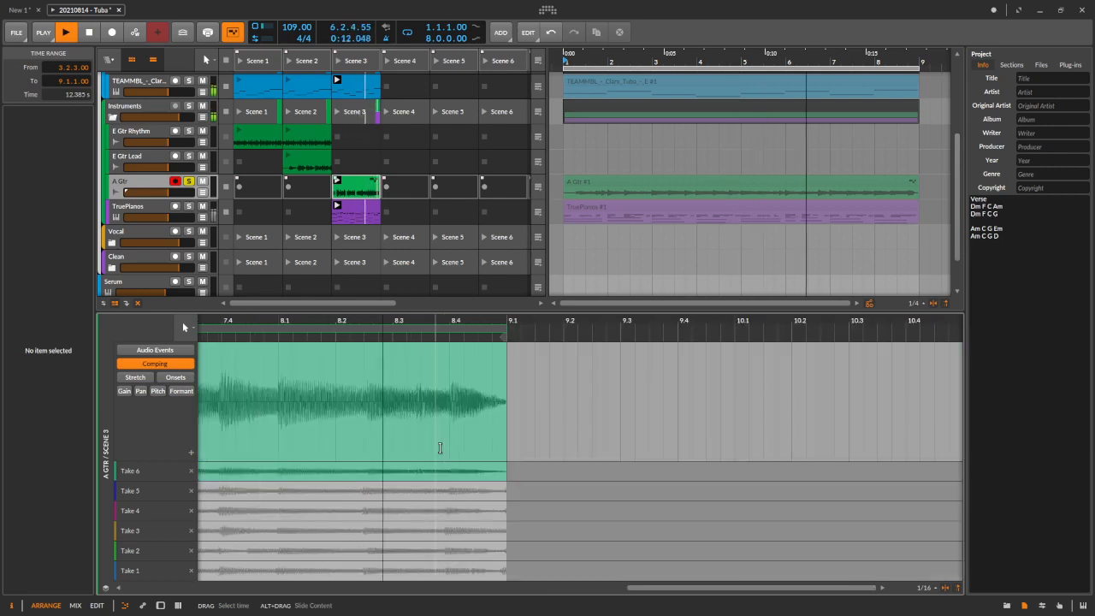
Switch the comp region at 1.2.3.00 from Take 4 to Take 2 and stop playback
click(339, 511)
key(Down)
key(Down)
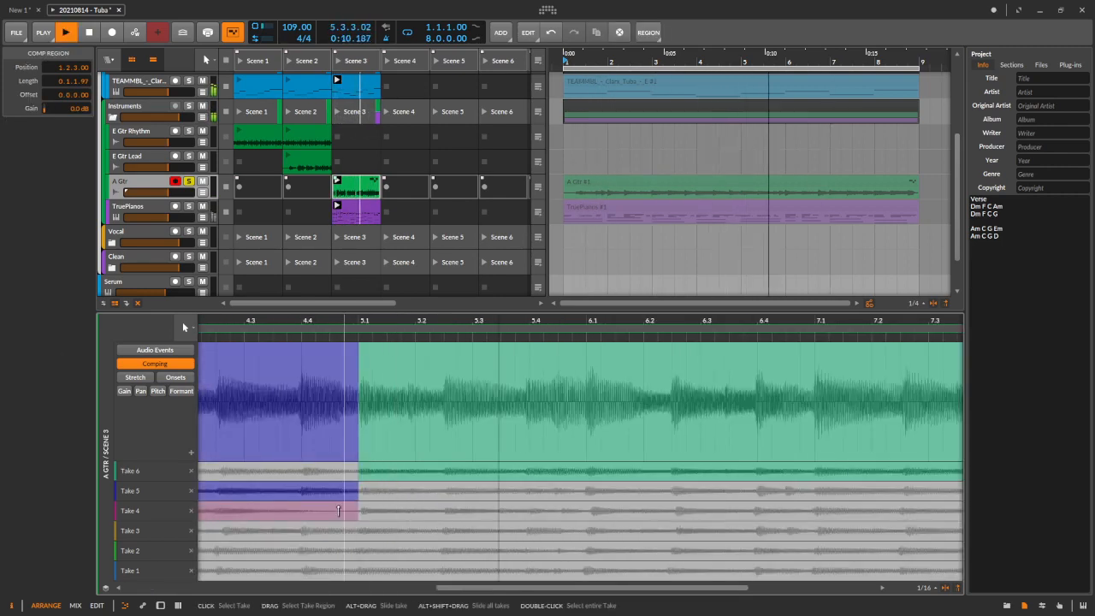
key(space)
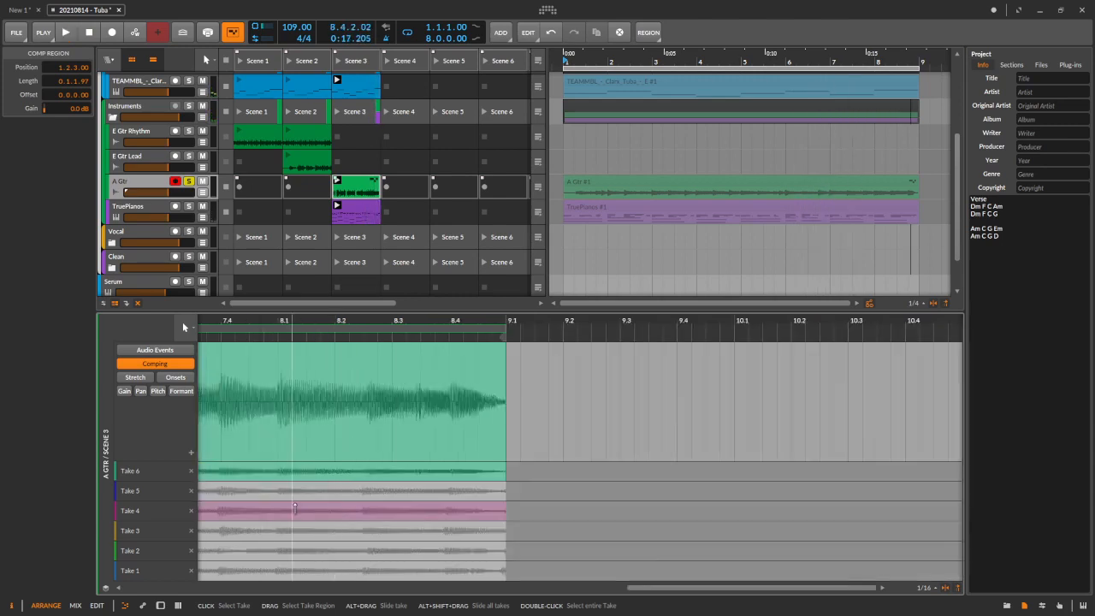
Use Take 3 for the comp from 8.1.1.00 over a length of 1.0.0.00 and audition it from 7.1
drag(279, 530, 551, 515)
scroll(551, 516, left, 4)
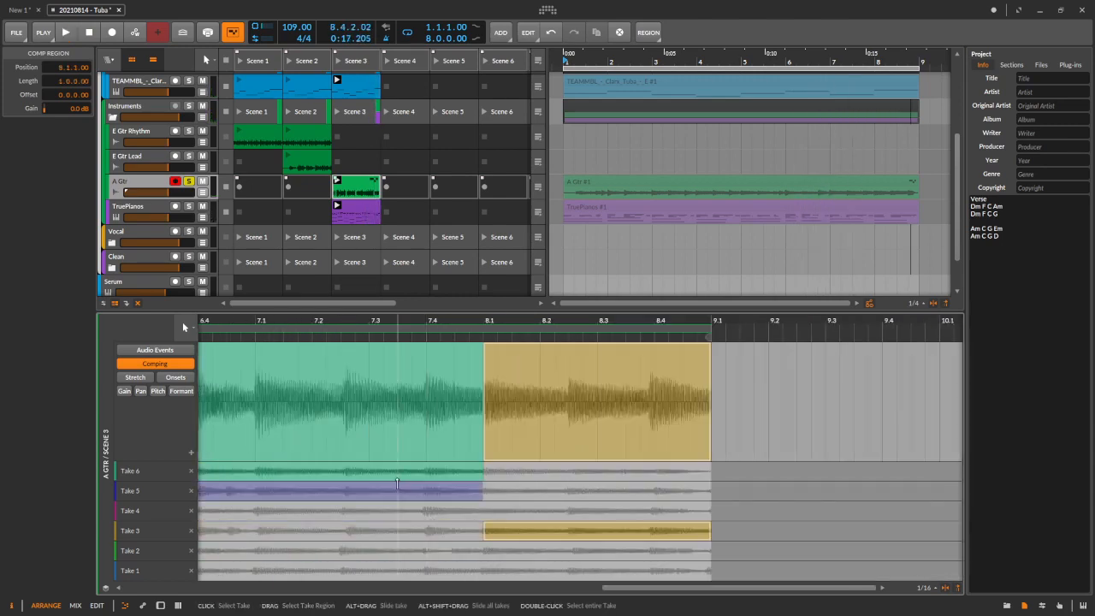
double_click(256, 318)
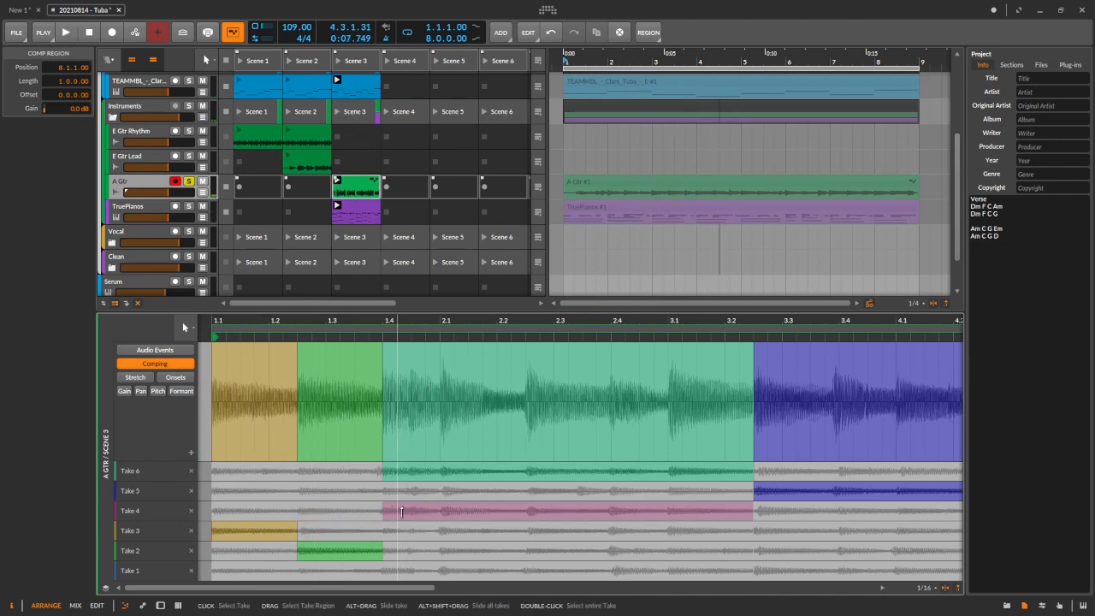
Try Take 4 for the comp from 2.1.1.02 to 2.3.4.97, cycle that region through other takes and delete it
drag(439, 514, 525, 511)
drag(608, 509, 609, 510)
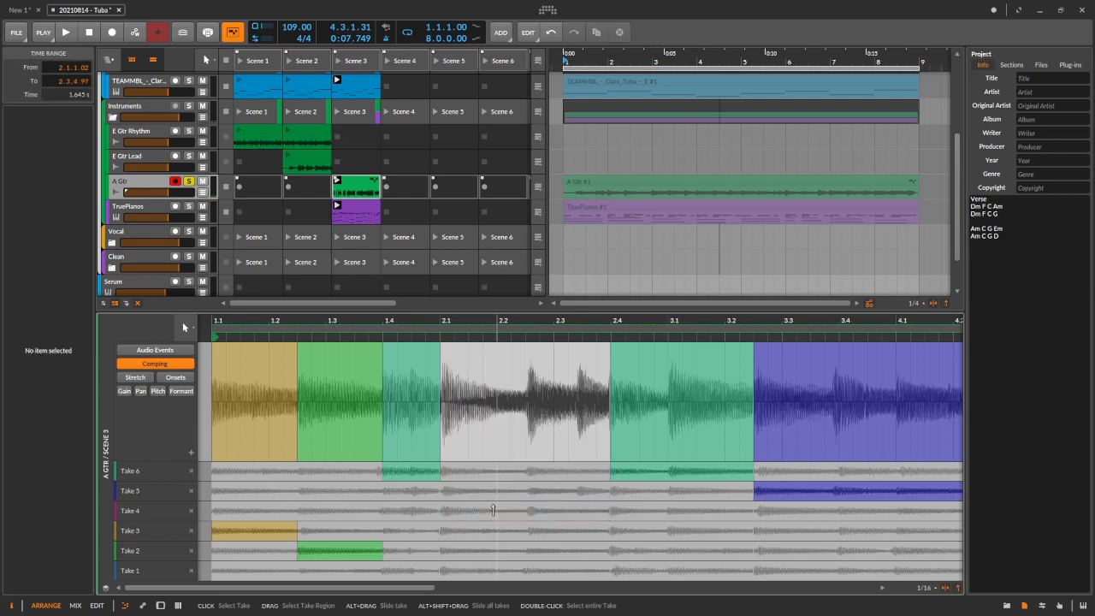
key(Up)
key(Down)
key(Up)
key(Up)
key(Down)
key(Down)
key(Up)
key(Up)
key(Down)
key(Up)
key(Down)
key(Delete)
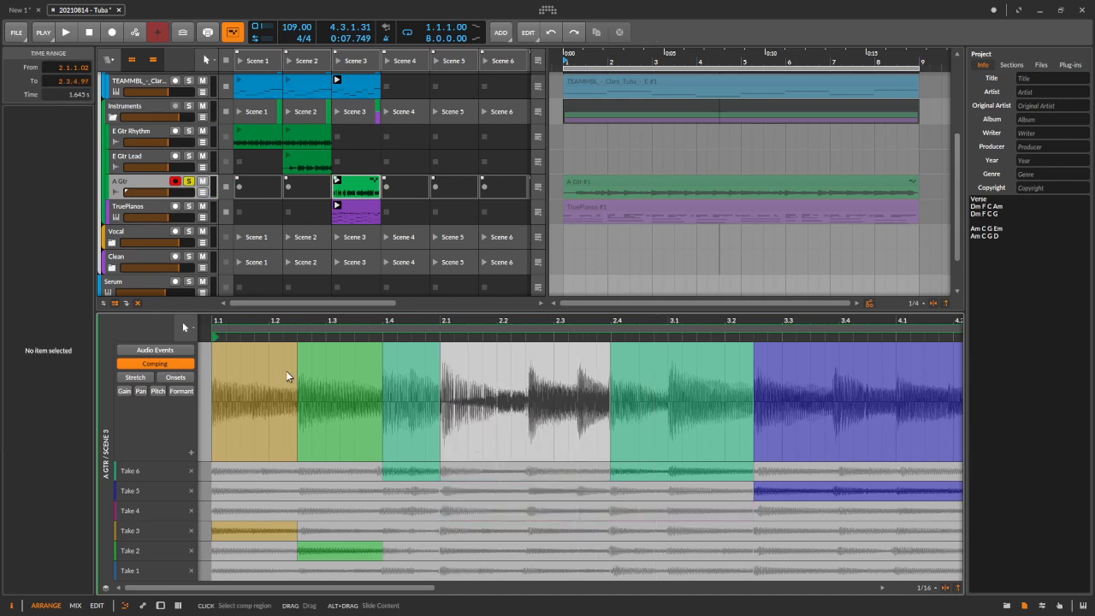
Try Take 3 for the comp region at 2.3.4.97 with length 0.2.2.02, audition it and return it to Take 6
key(space)
key(space)
click(684, 436)
key(space)
key(space)
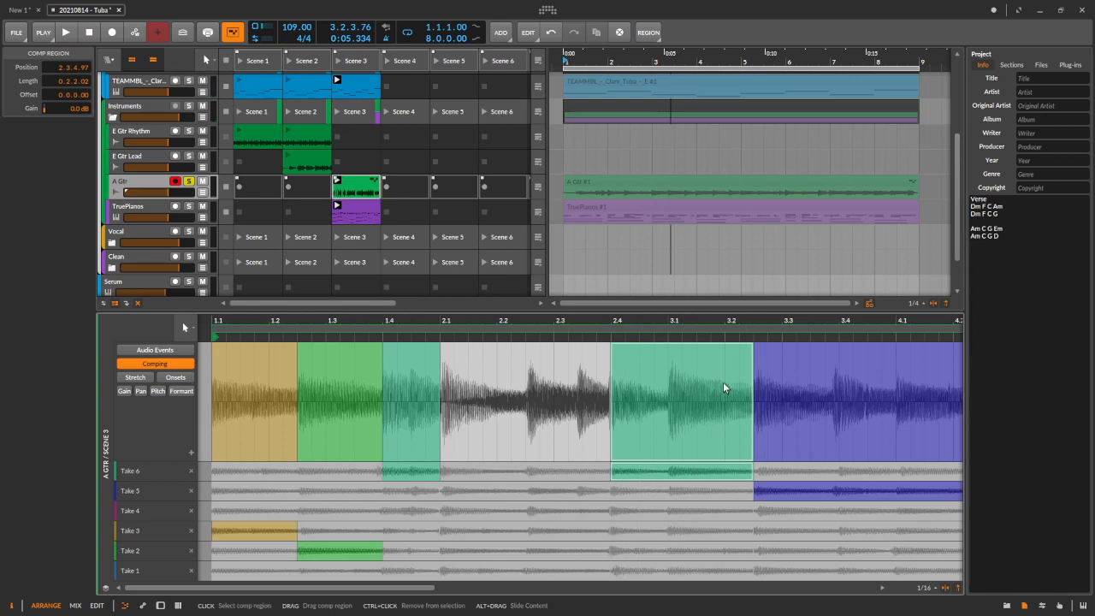
key(Down)
key(Down)
key(Down)
key(space)
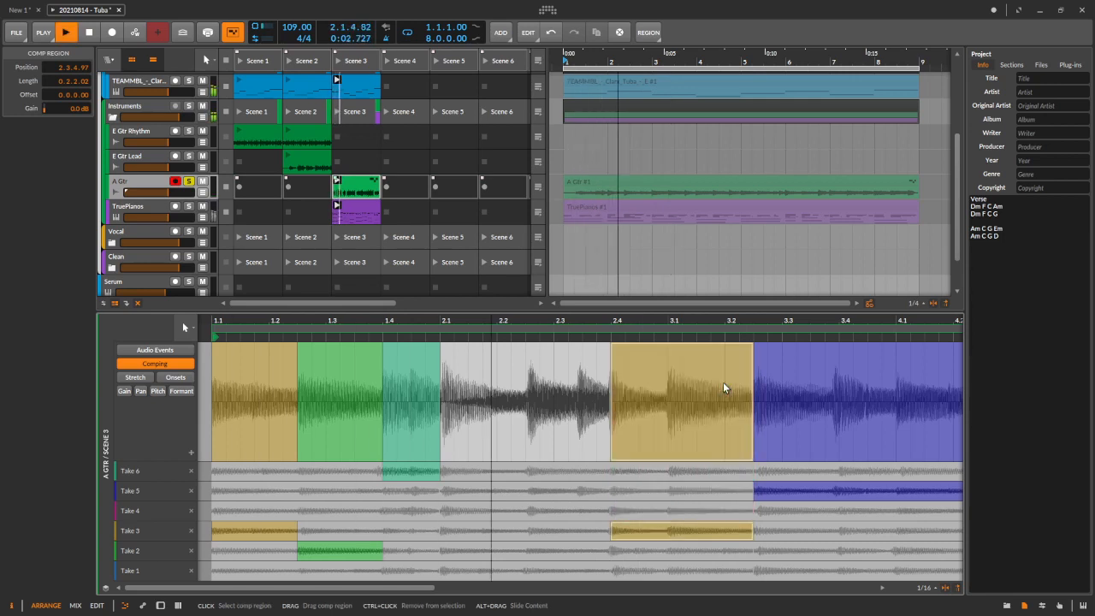
key(space)
click(684, 481)
key(space)
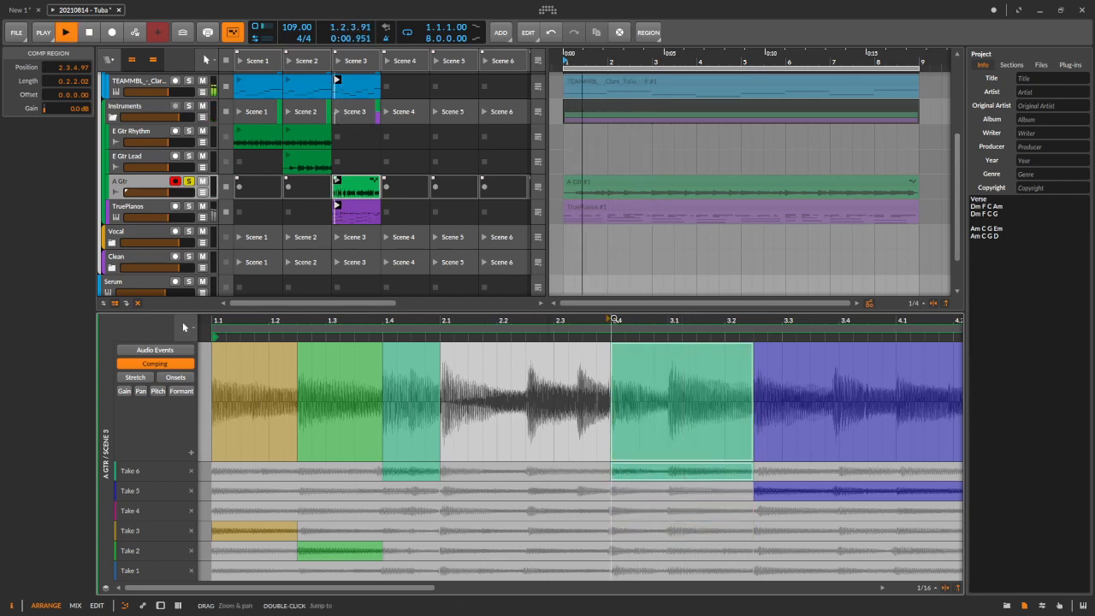
key(space)
Undo the recent take changes between 2.1 and 3.2, checking the comp by playback
key(ctrl+z)
key(ctrl+z)
key(ctrl+z)
key(ctrl+z)
key(ctrl+z)
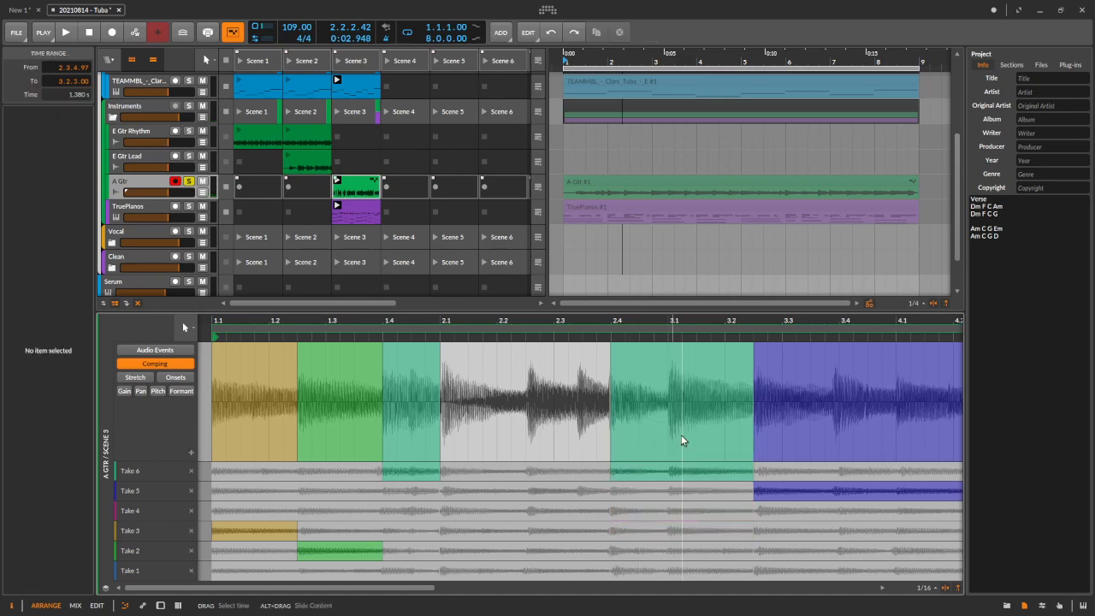
key(space)
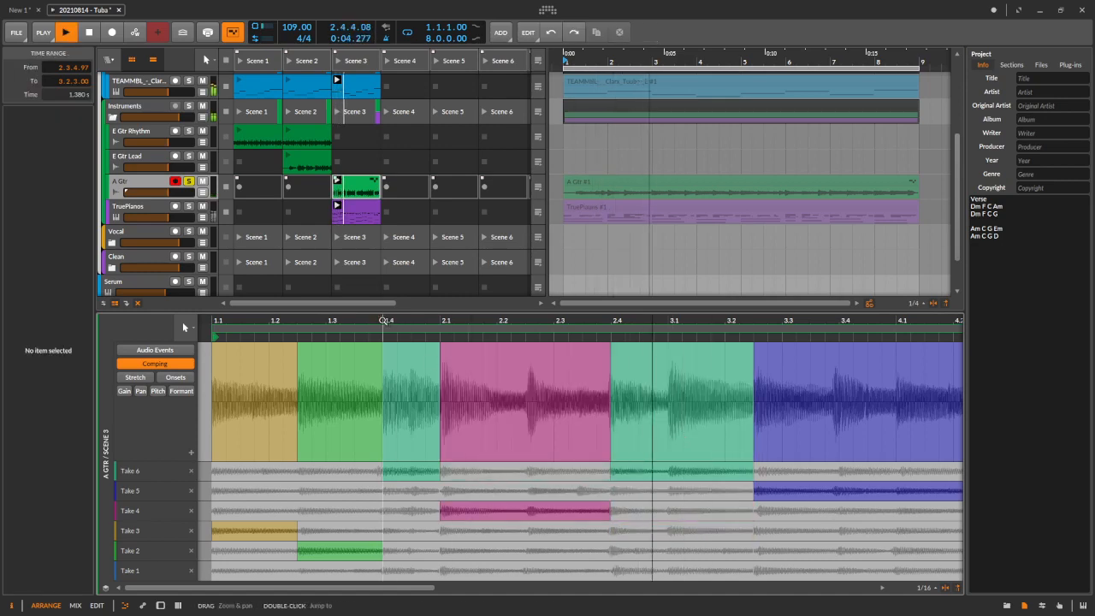
key(space)
key(ctrl+z)
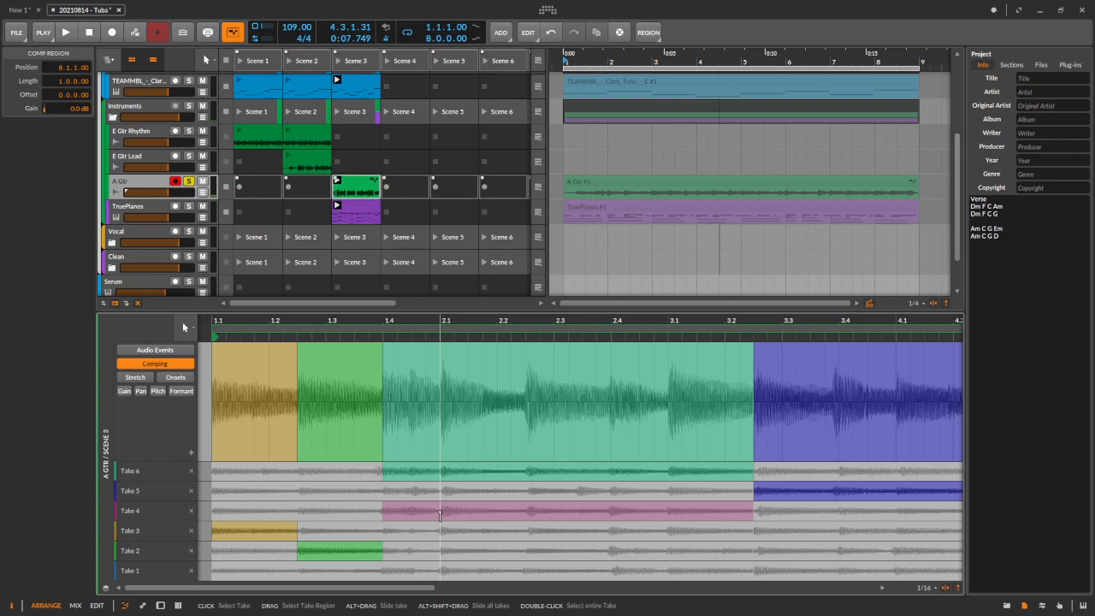
Use Take 4 for the comp from 2.1.1.02 over a length of 0.2.3.95, comparing neighbouring takes before settling on it
drag(439, 513, 494, 513)
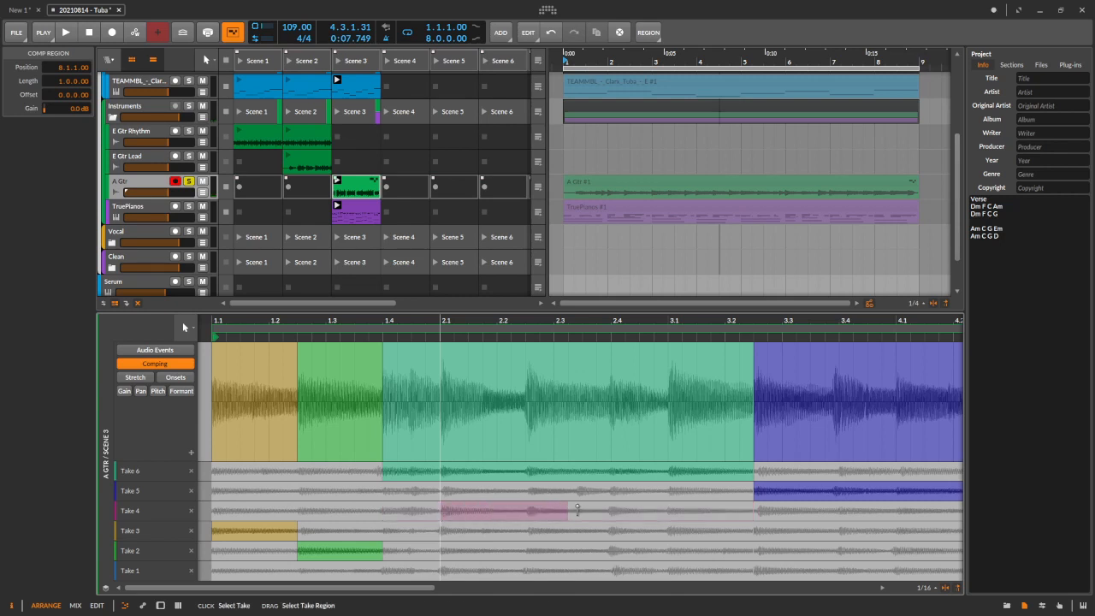
drag(608, 508, 608, 508)
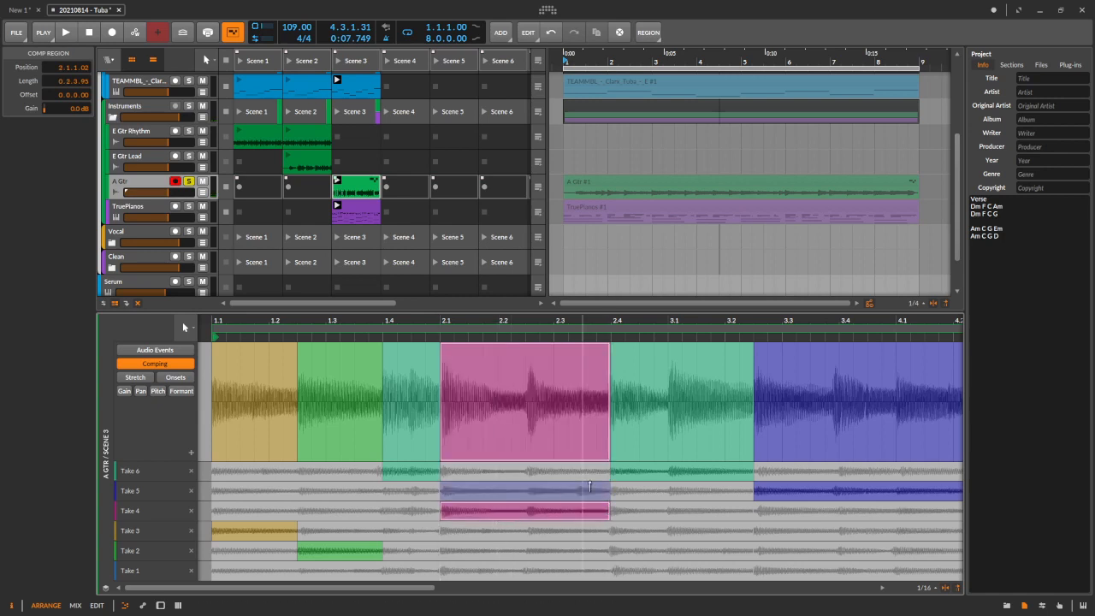
key(Up)
key(Down)
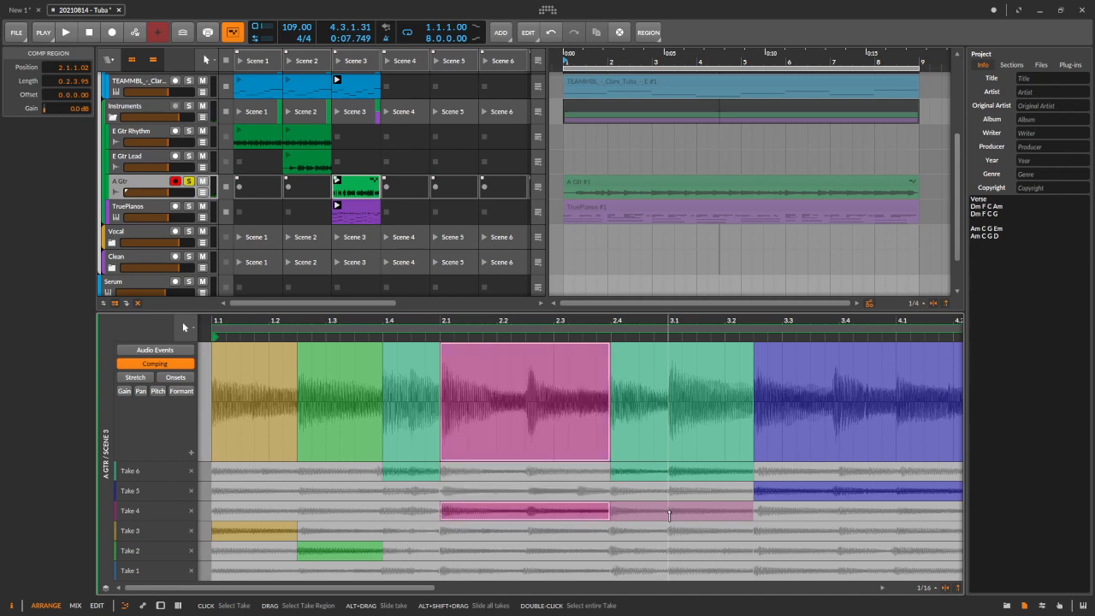
key(Up)
key(Up)
key(Down)
key(Down)
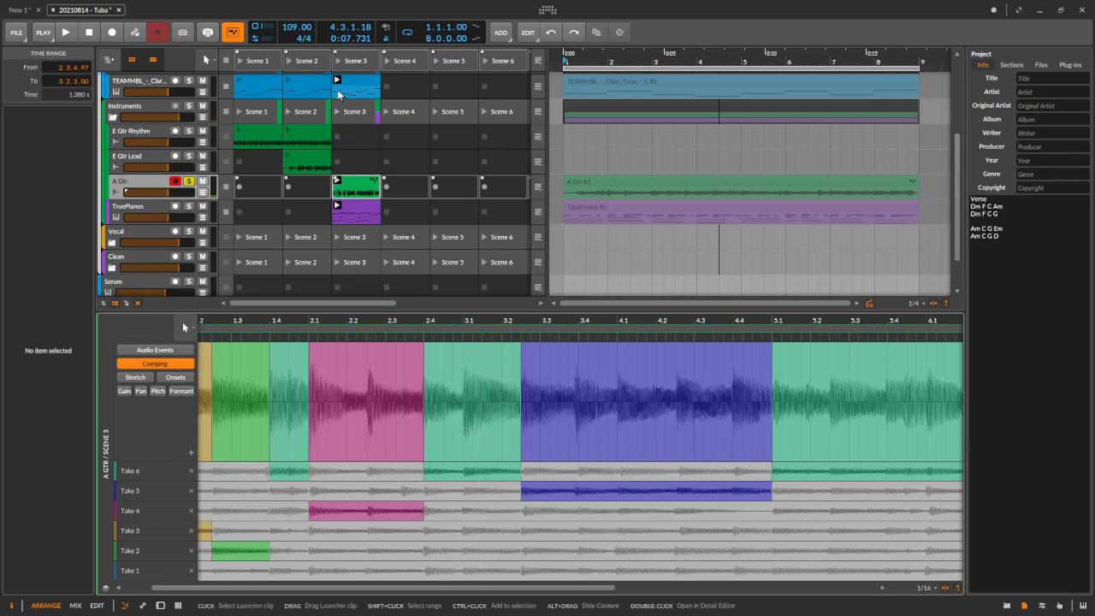
Unsolo the A Gtr track, play Scene 3 with all tracks and raise the A Gtr volume to about +1.3 dB
click(185, 181)
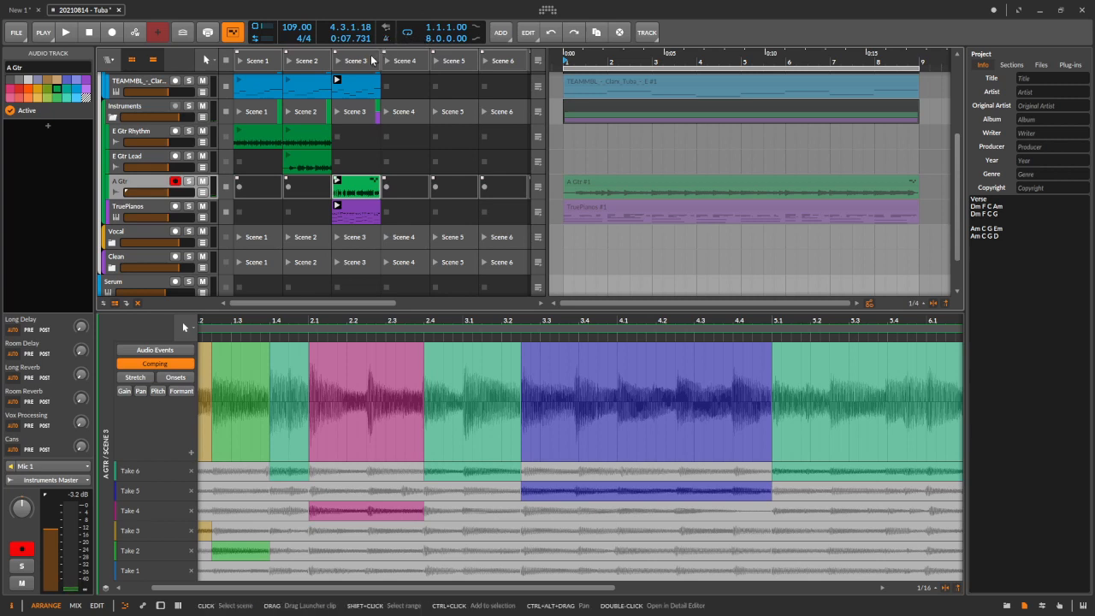
click(337, 62)
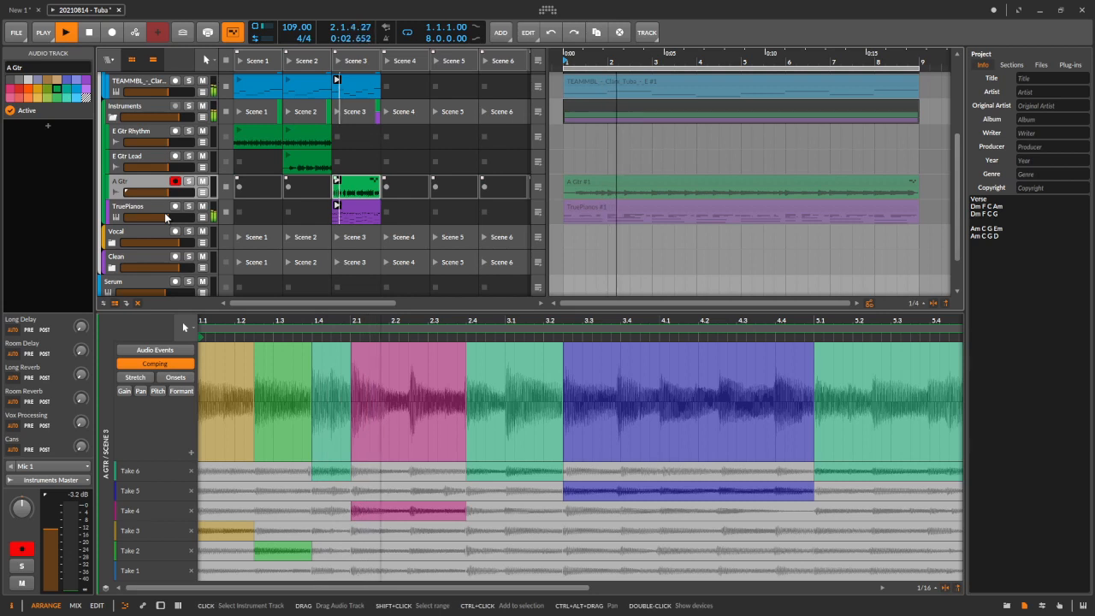
drag(167, 218, 181, 192)
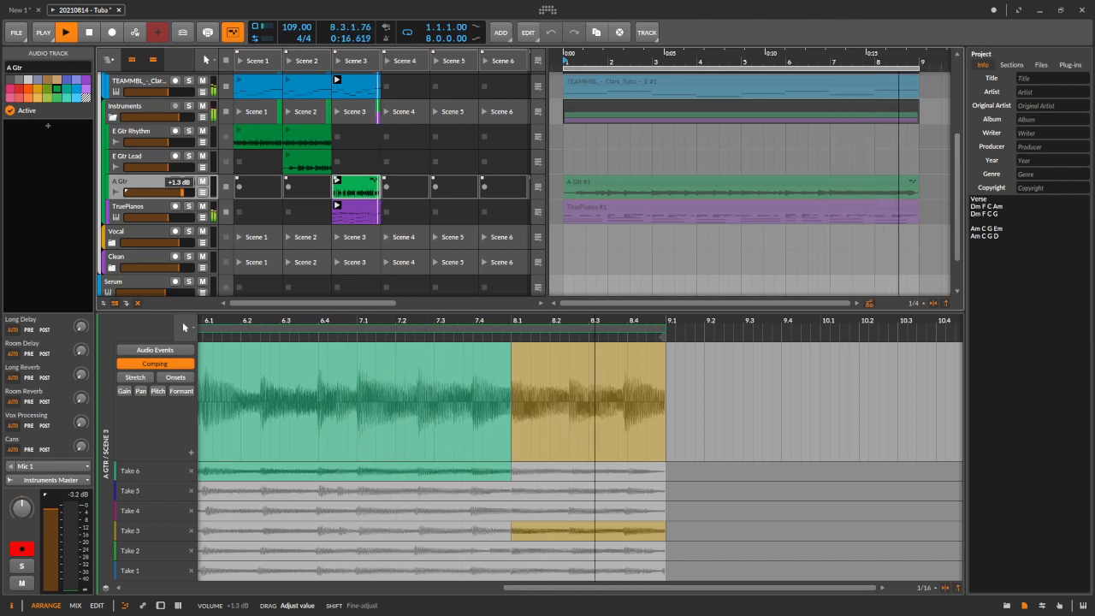
key(space)
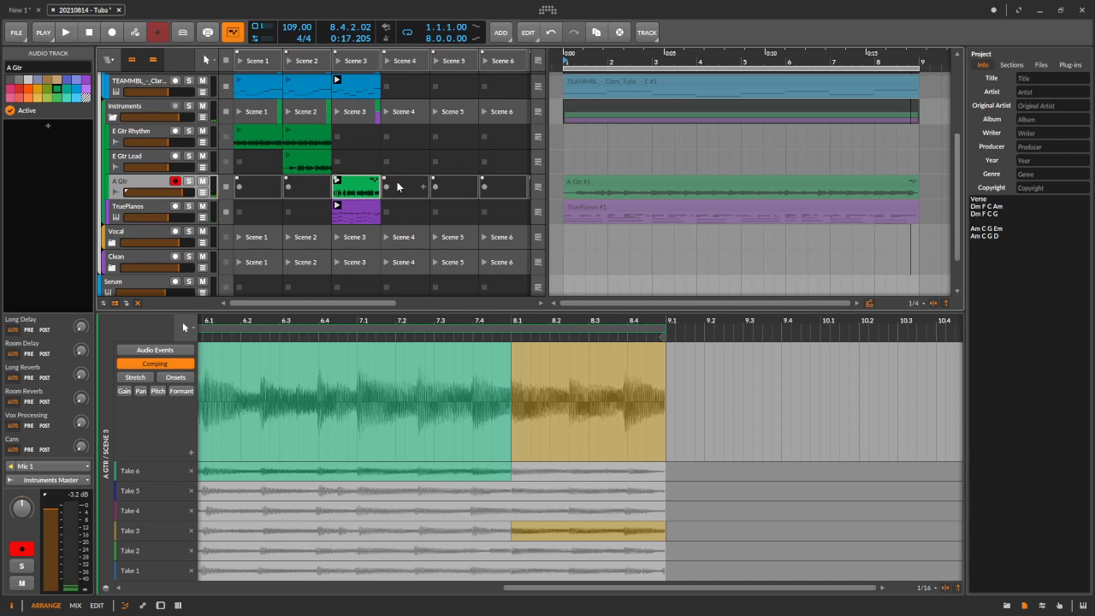
Replace the A Gtr arranger clip with the comped Scene 3 launcher clip, placed at 1.1.1.00
click(600, 181)
key(Delete)
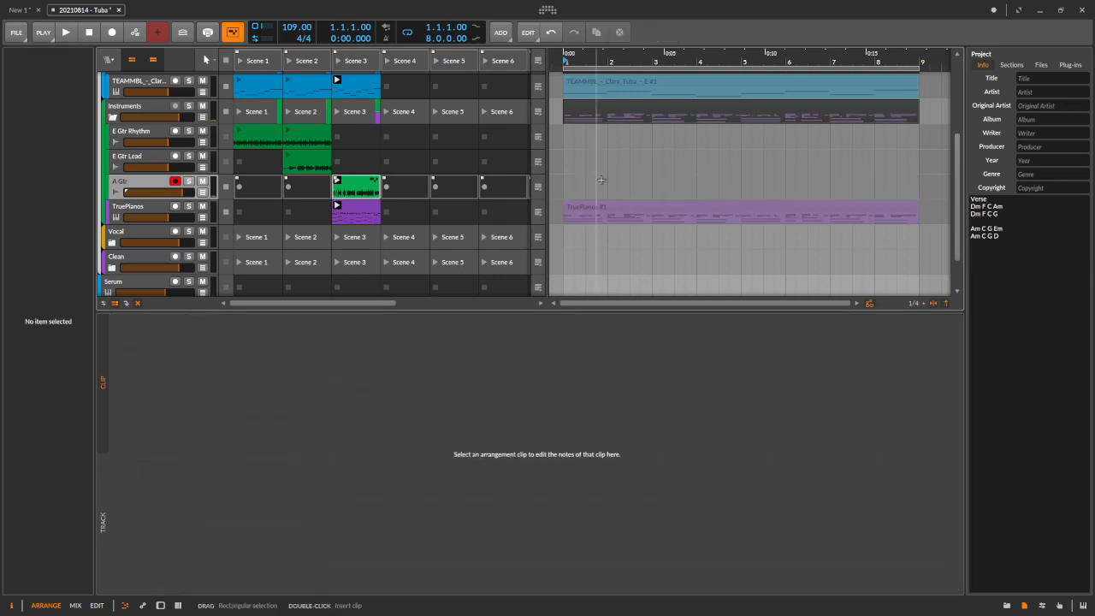
drag(355, 186, 563, 184)
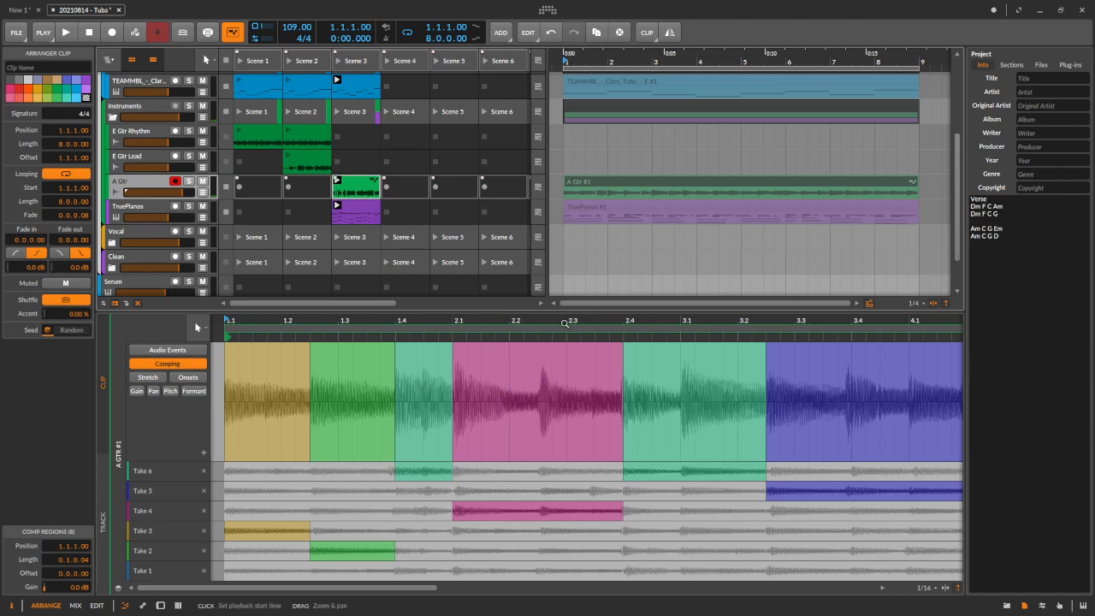
Bounce the comped A Gtr arranger clip in place and select the bounced clip
right_click(594, 178)
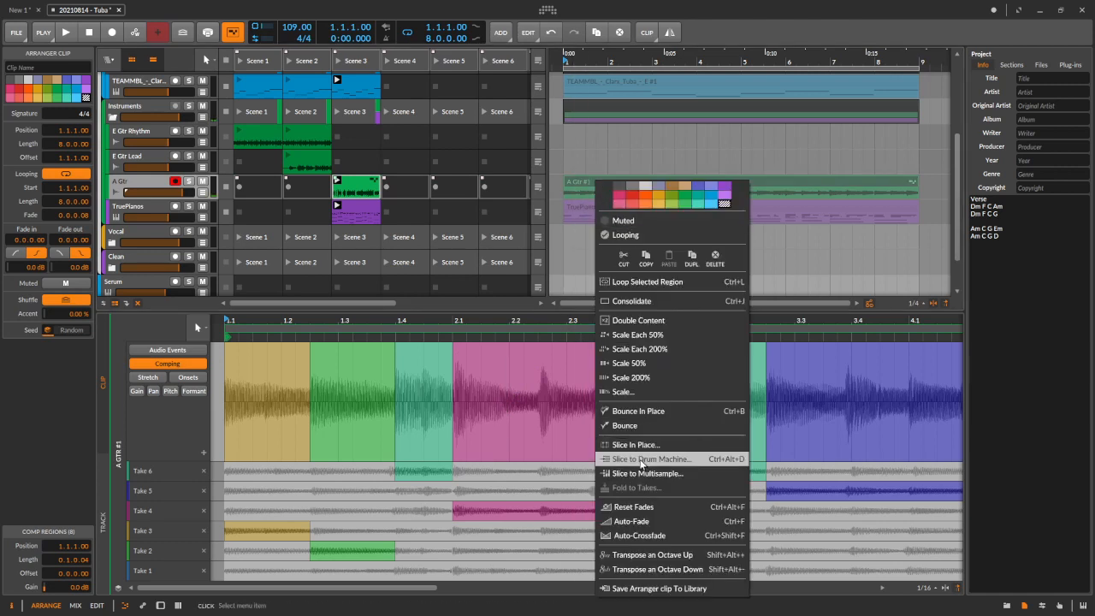
click(644, 412)
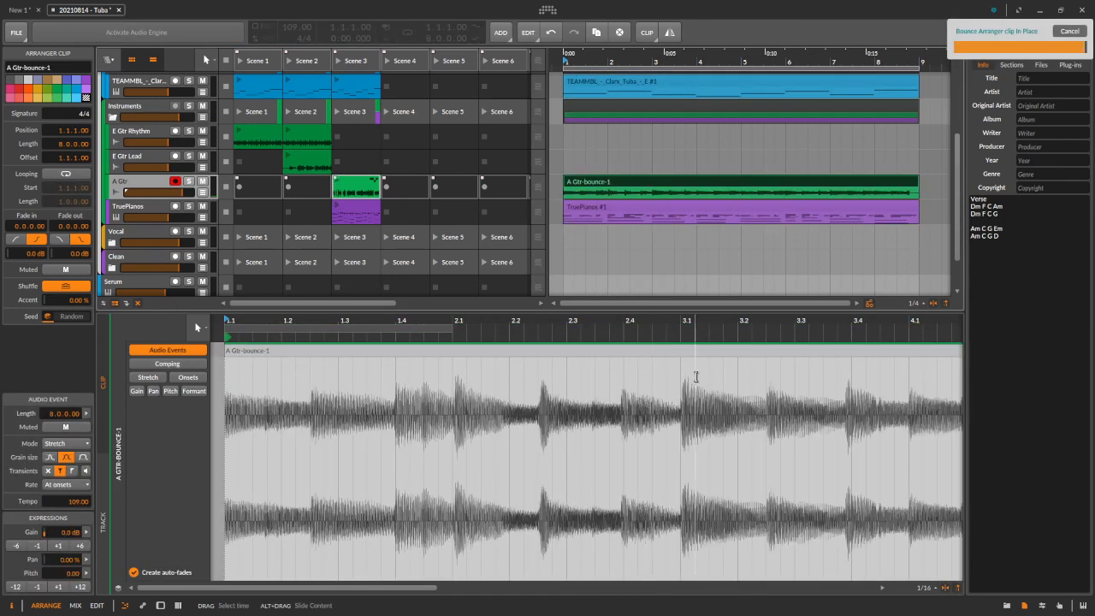
click(621, 182)
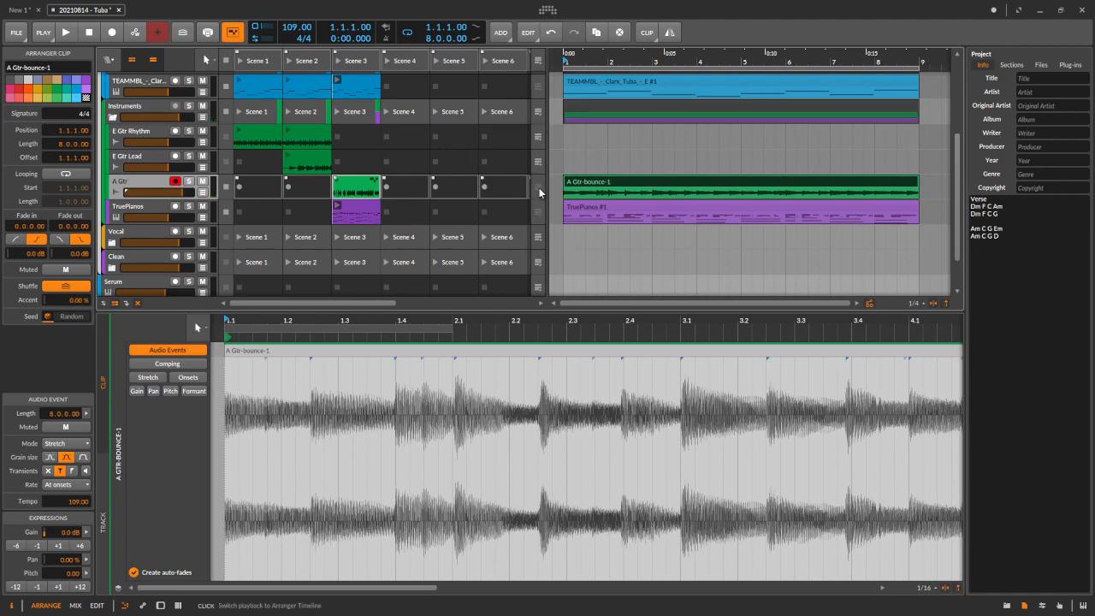
Play the project and audition the TruePianos and A Gtr tracks by soloing them in turn
key(space)
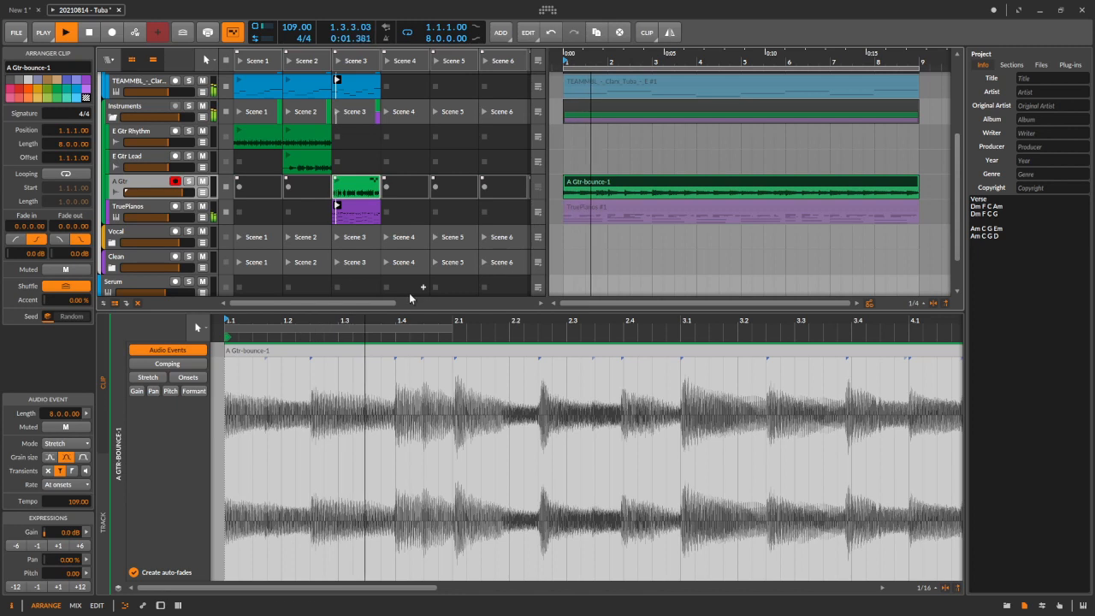
click(189, 207)
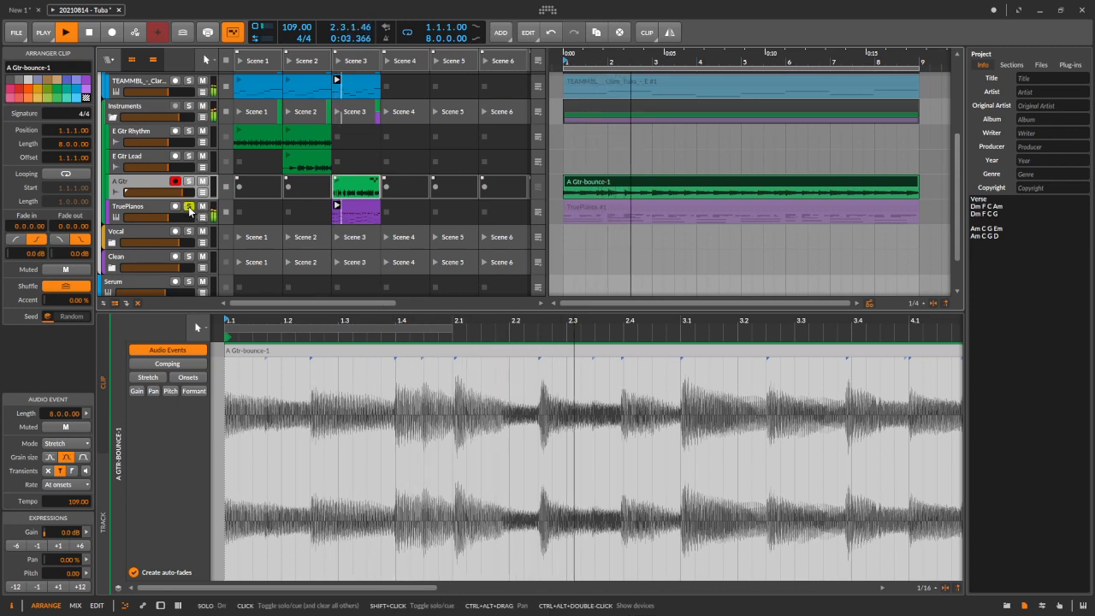
click(189, 181)
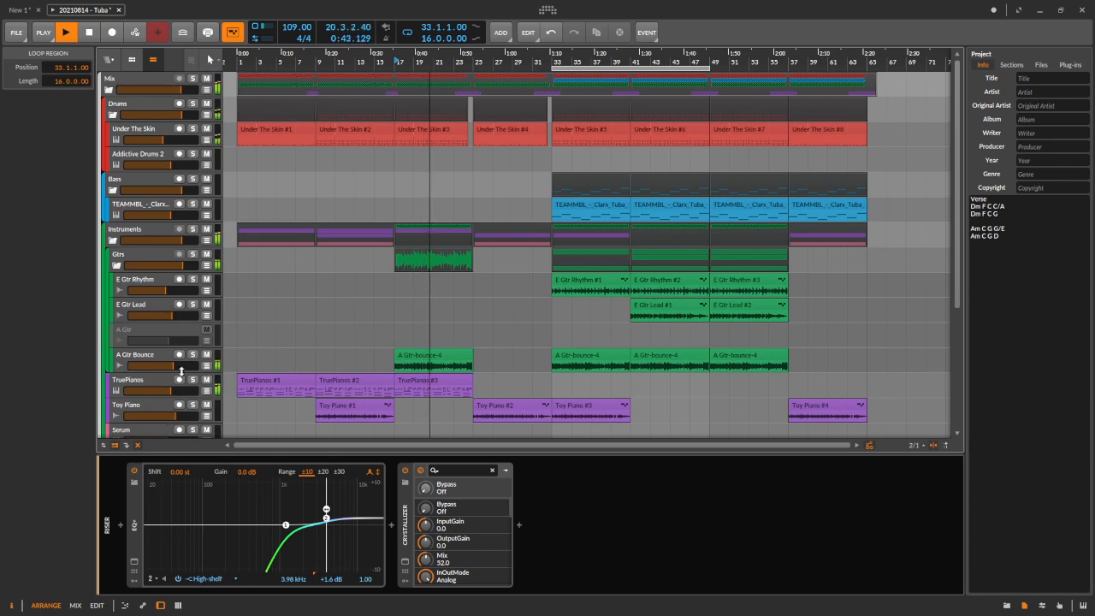
Review the tracks of the full arrangement during playback and lower the TruePianos track volume slightly
scroll(233, 313, down, 3)
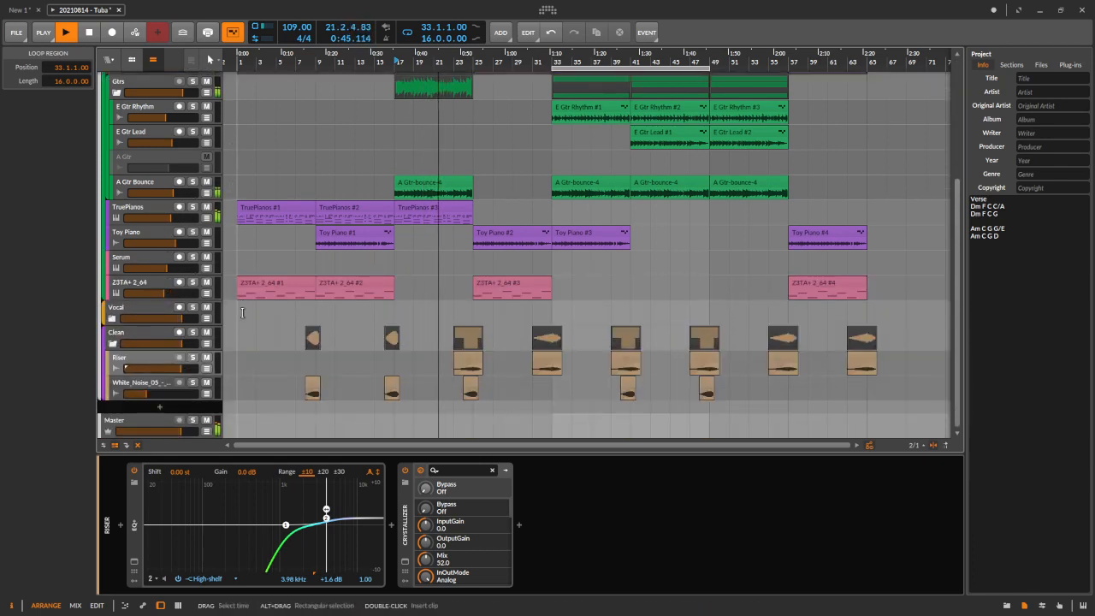
scroll(243, 313, up, 3)
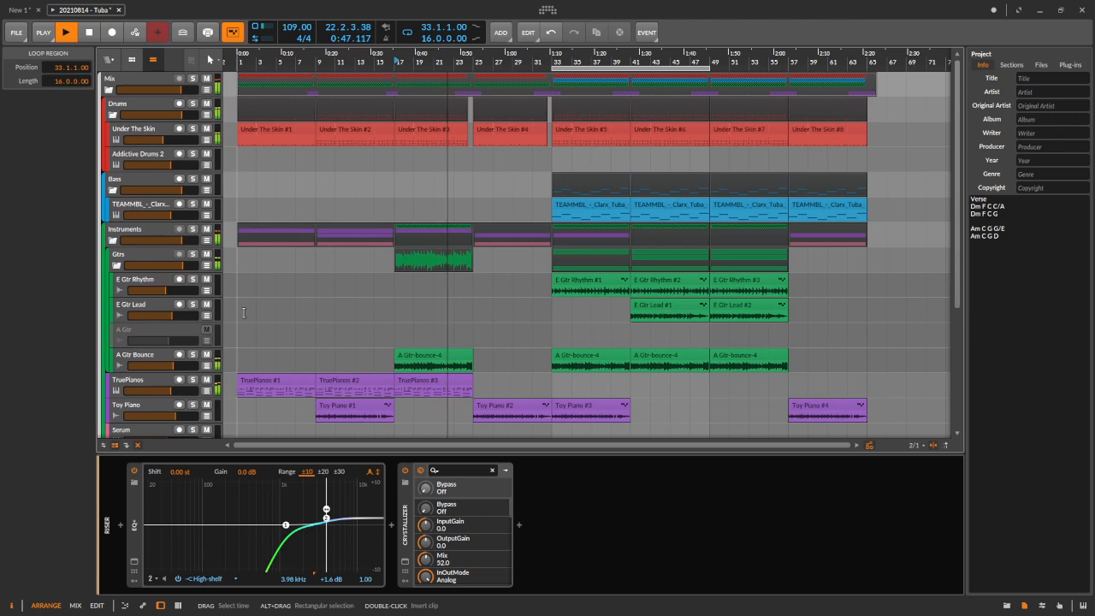
drag(167, 390, 169, 393)
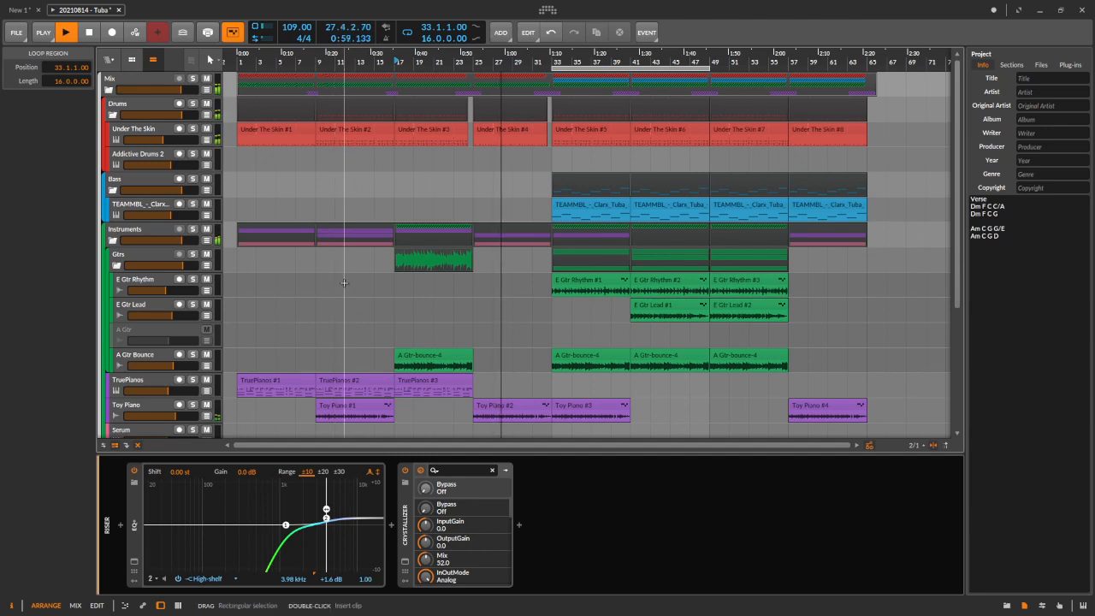
Turn off the arranger loop and select the A Gtr Bounce track to show its devices
click(408, 32)
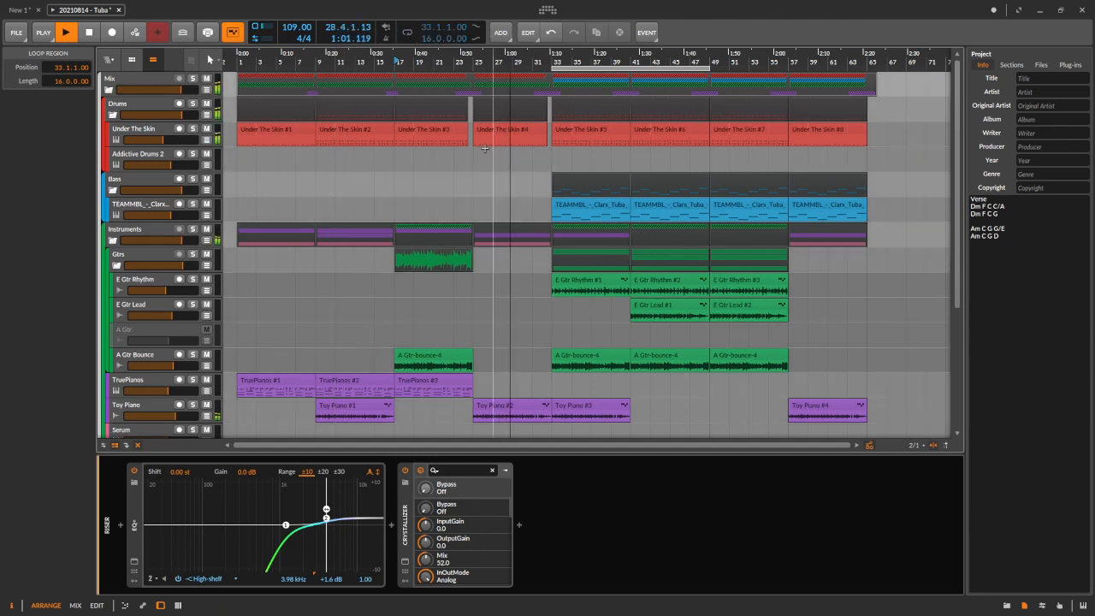
click(155, 364)
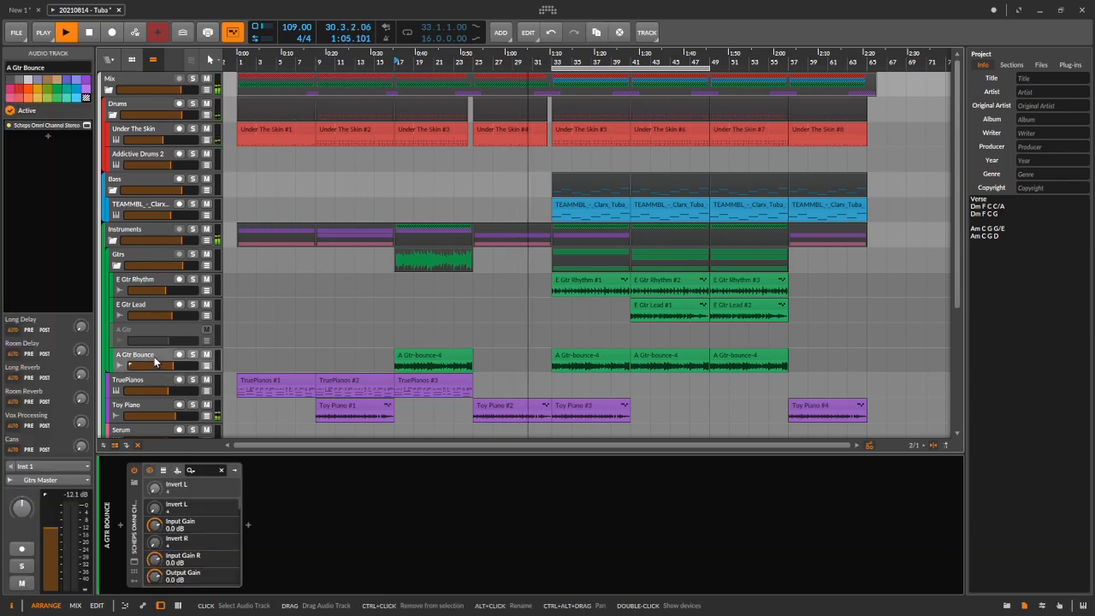